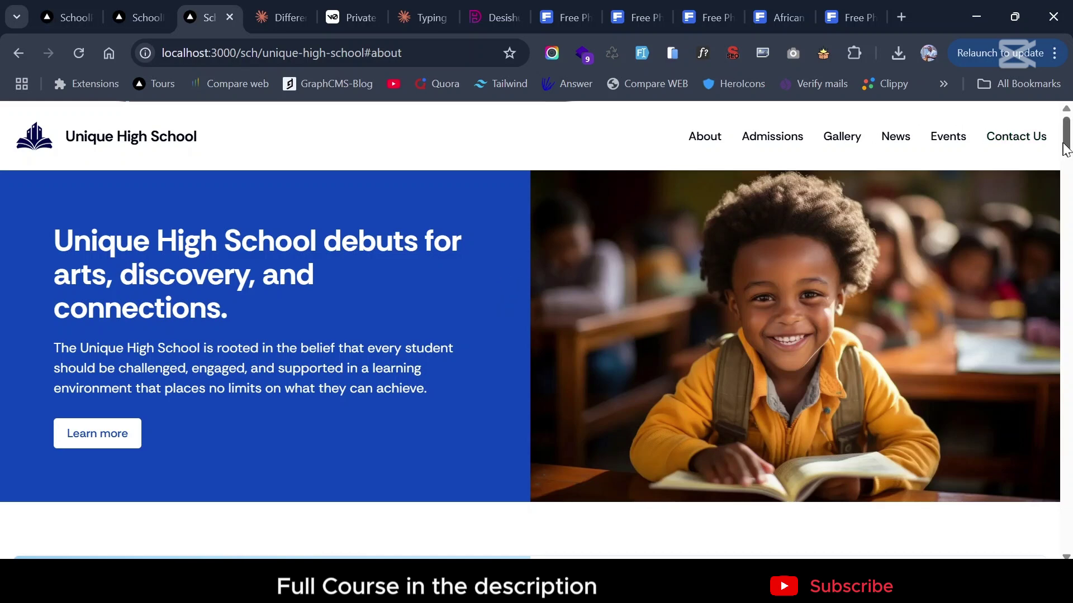
pyautogui.moveTo(1066, 148); pyautogui.dragTo(1049, 217)
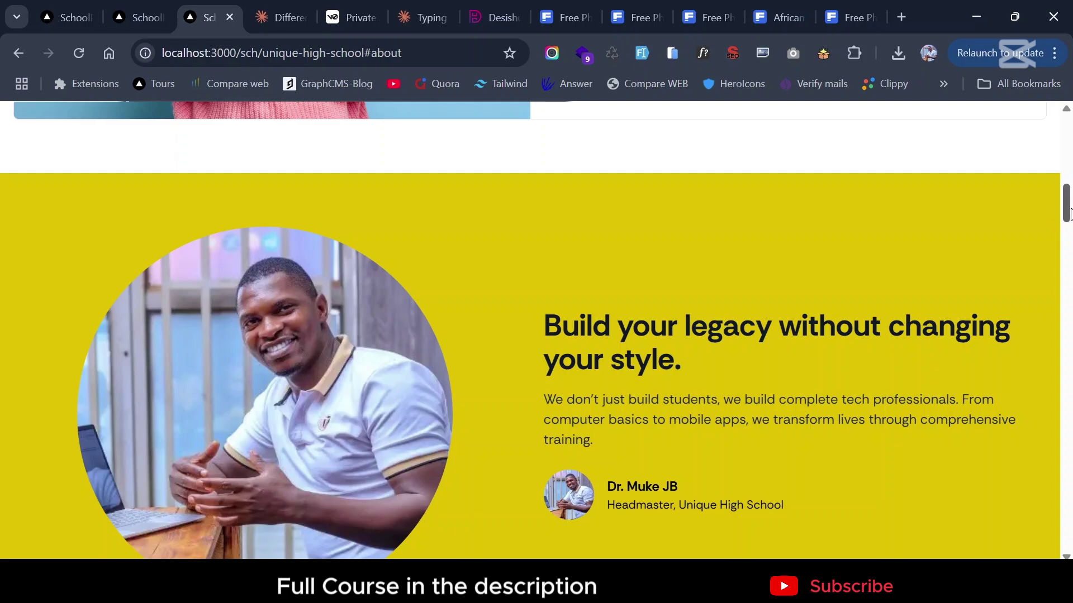
pyautogui.moveTo(1068, 212); pyautogui.dragTo(1069, 136)
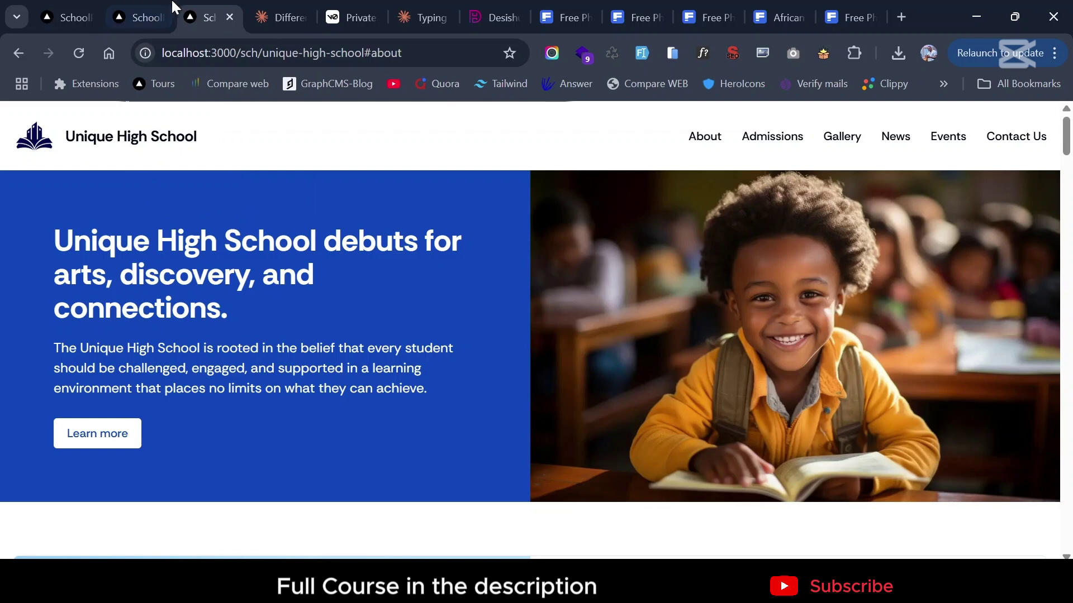
# Step: Open the school's live website from the admin dashboard in a new tab and look through its home page
pyautogui.click(143, 3)
pyautogui.click(67, 12)
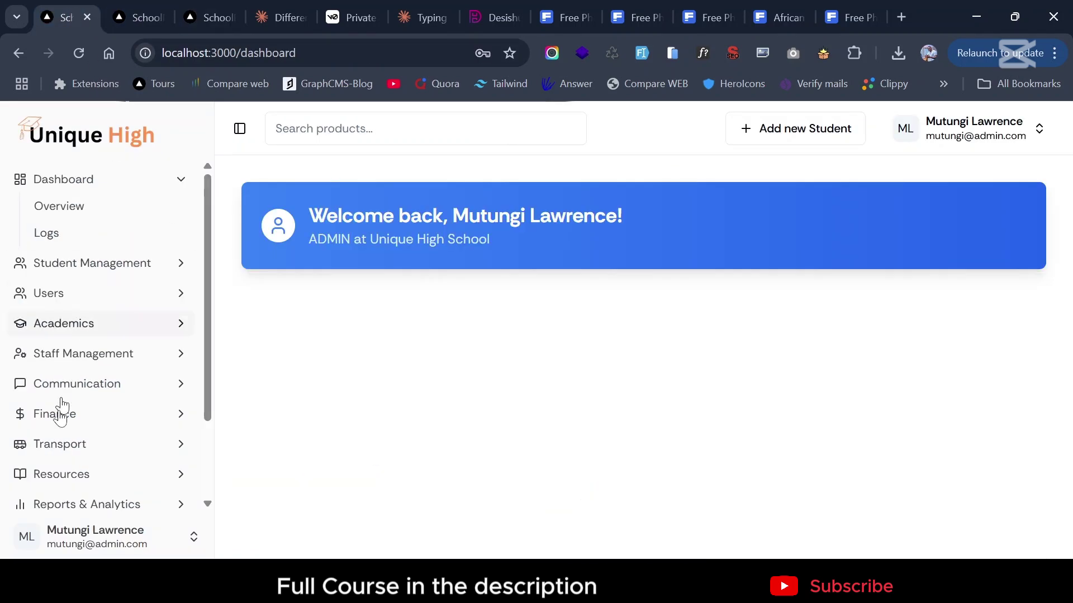
pyautogui.scroll(-2, 61, 411)
pyautogui.click(64, 492)
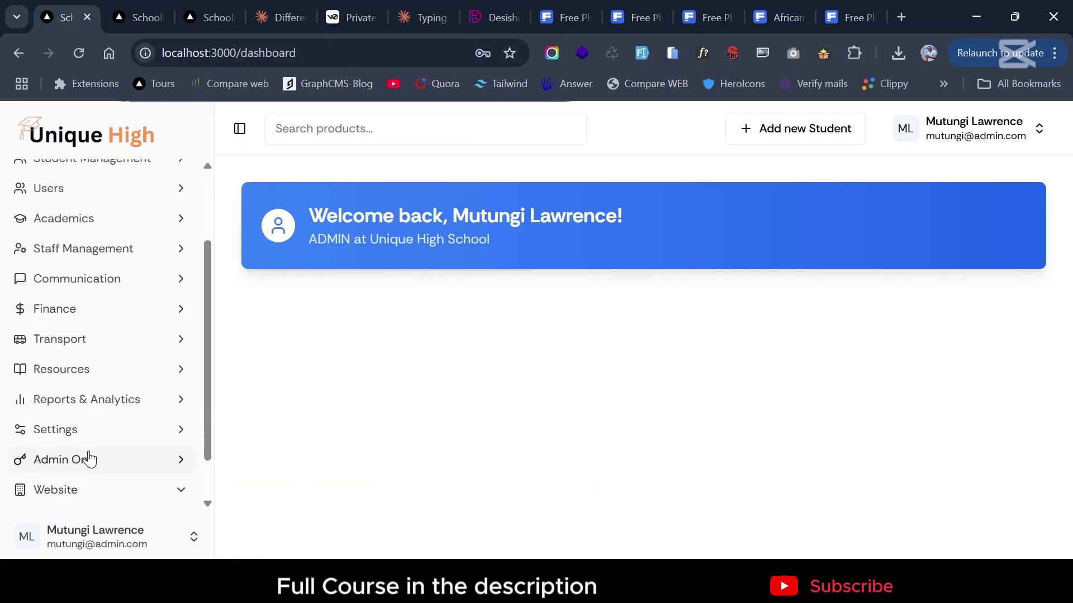
pyautogui.scroll(-1, 88, 460)
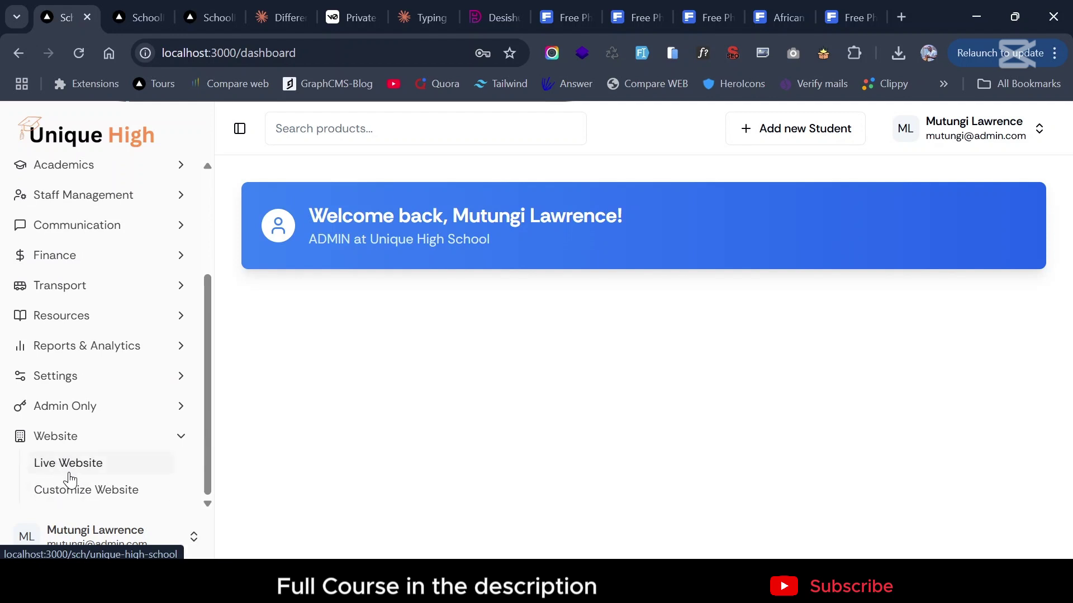
pyautogui.rightClick(82, 468)
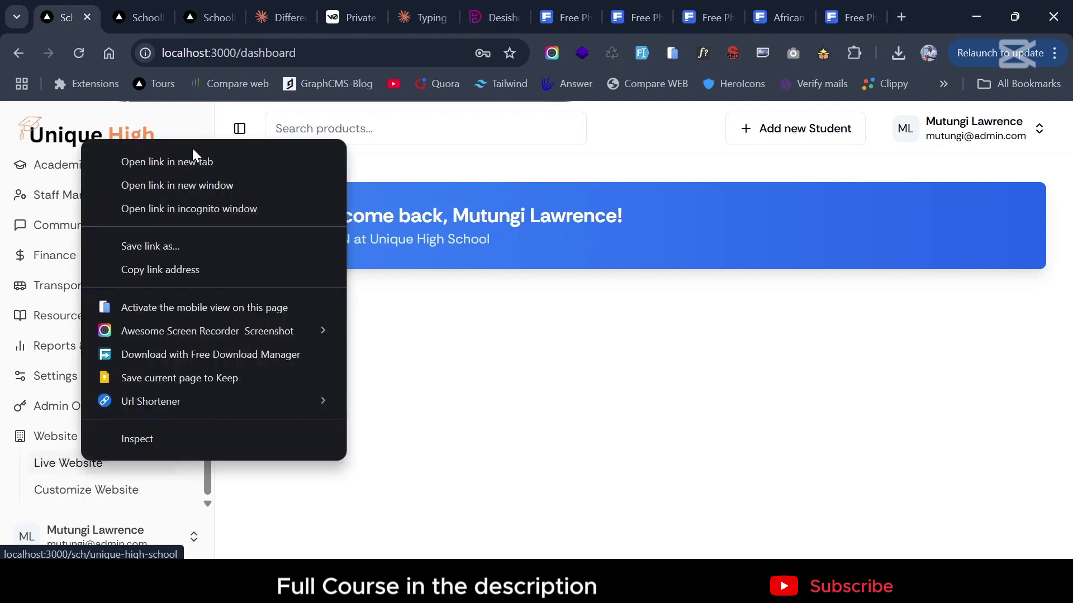
pyautogui.click(182, 160)
pyautogui.click(135, 16)
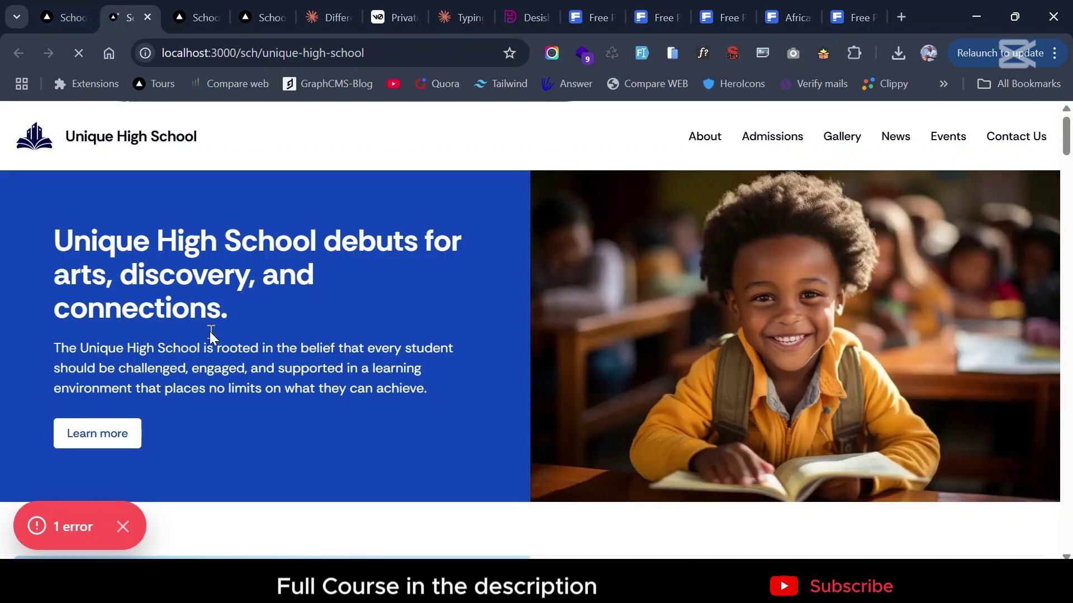
pyautogui.scroll(-15, 210, 334)
pyautogui.scroll(-5, 209, 331)
pyautogui.scroll(8, 209, 331)
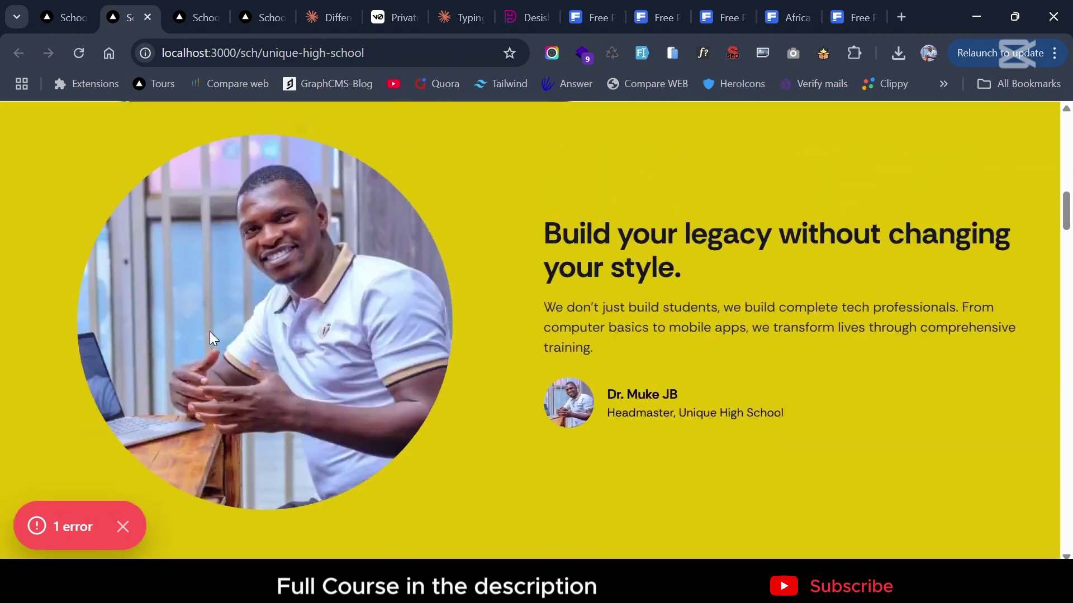
# Step: Open the Customize Website page from the admin dashboard in a new tab and switch to it
pyautogui.click(78, 7)
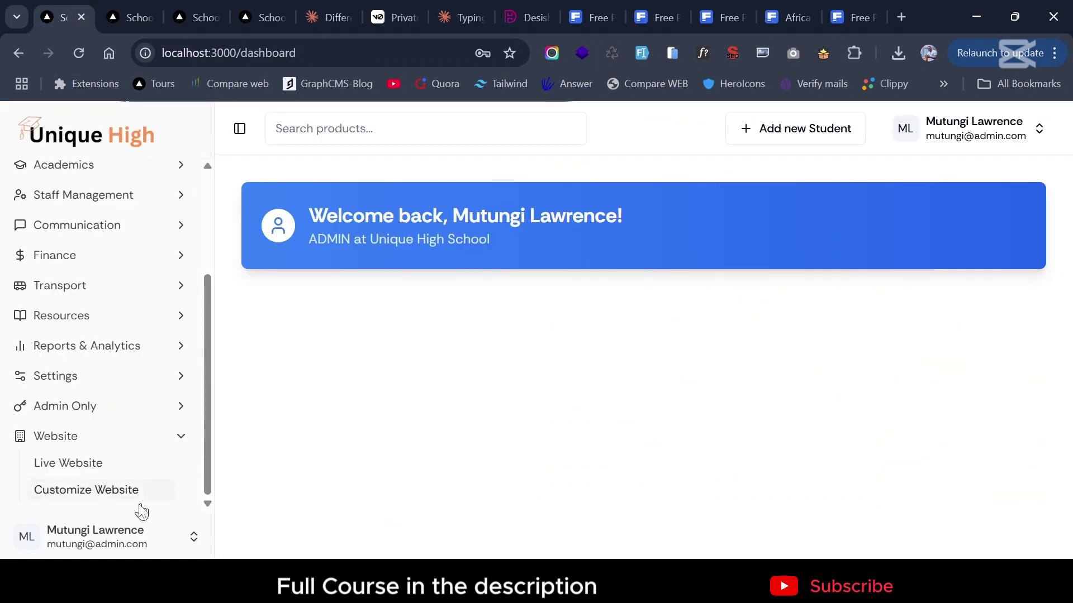
pyautogui.rightClick(91, 492)
pyautogui.click(183, 199)
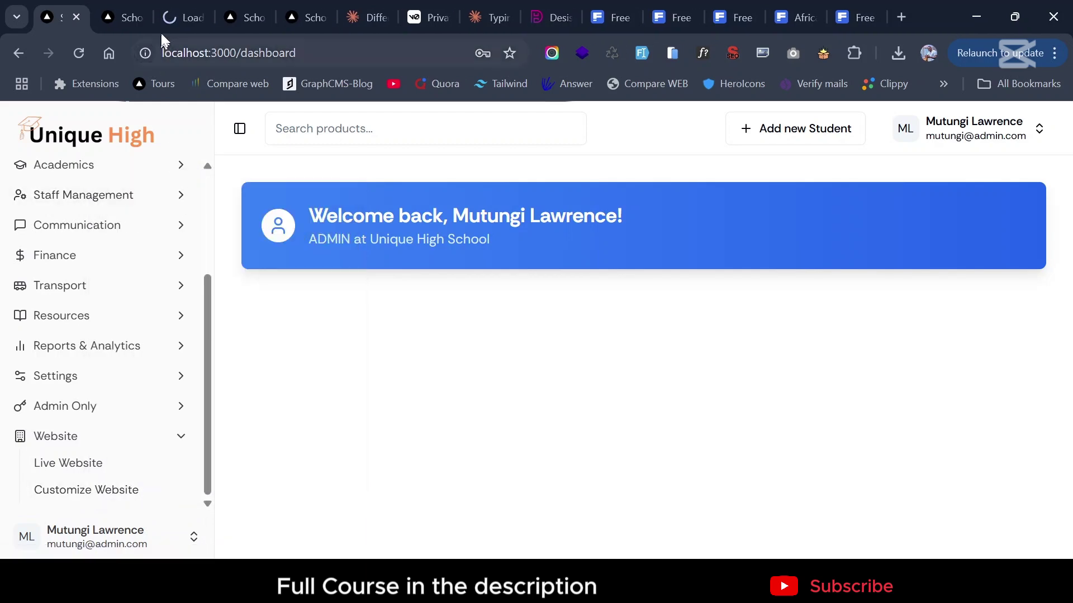
pyautogui.click(191, 10)
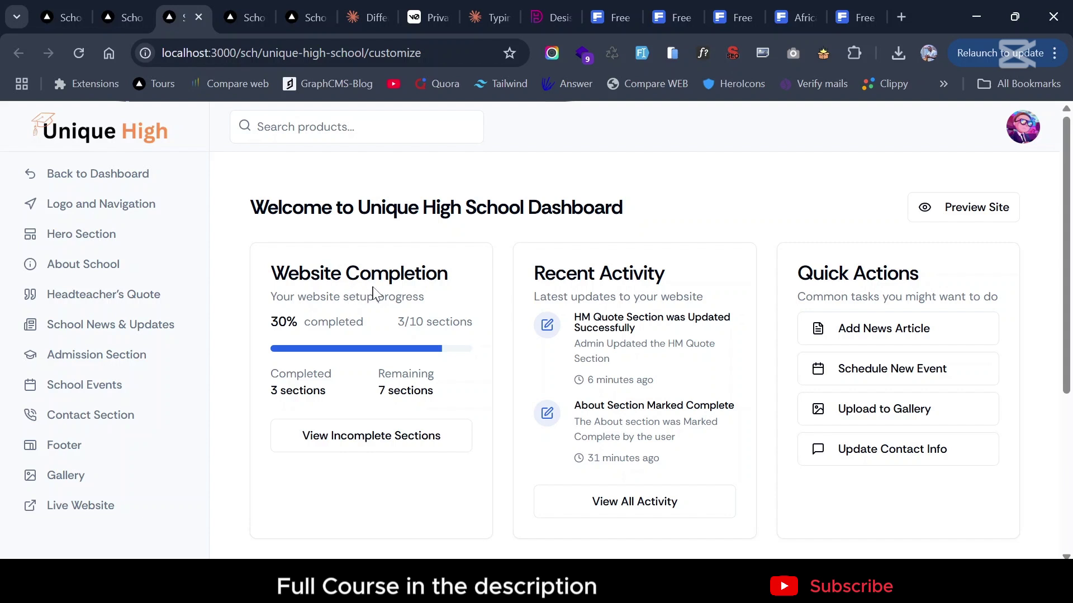
# Step: Review the website completion progress and compare the list of all website sections with those needing attention
pyautogui.moveTo(275, 321); pyautogui.dragTo(404, 309)
pyautogui.click(267, 287)
pyautogui.moveTo(264, 281); pyautogui.dragTo(416, 271)
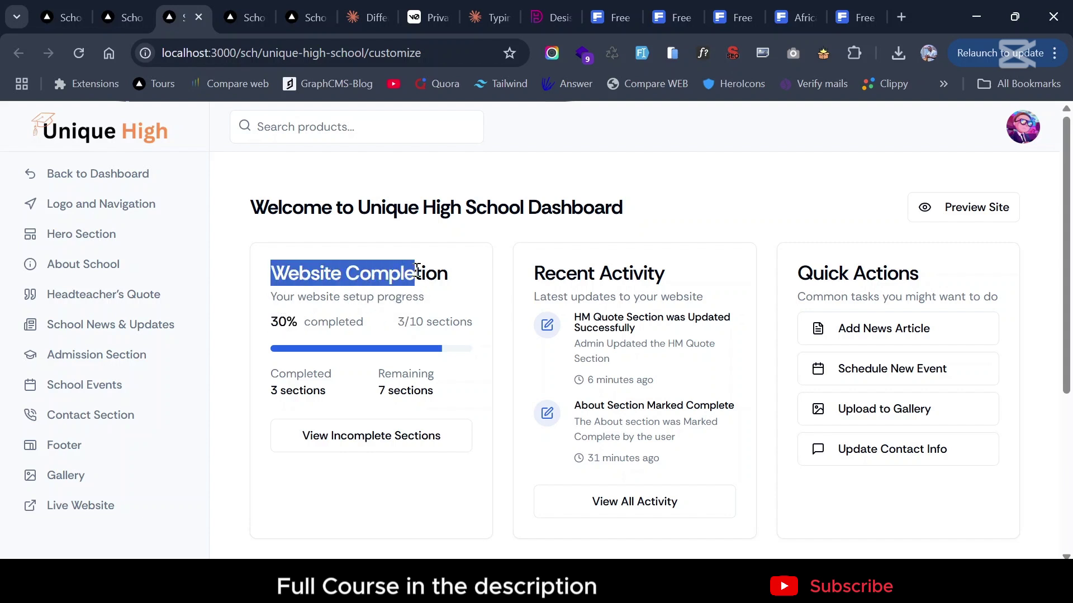
pyautogui.click(297, 310)
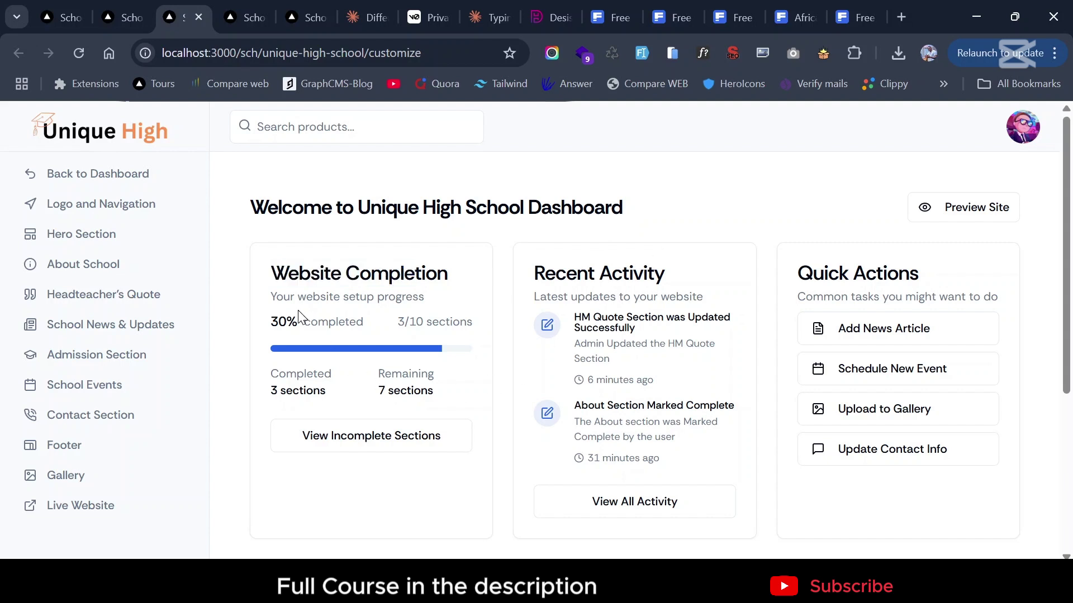
pyautogui.moveTo(271, 373); pyautogui.dragTo(417, 379)
pyautogui.click(323, 393)
pyautogui.moveTo(278, 375); pyautogui.dragTo(455, 383)
pyautogui.scroll(-5, 664, 350)
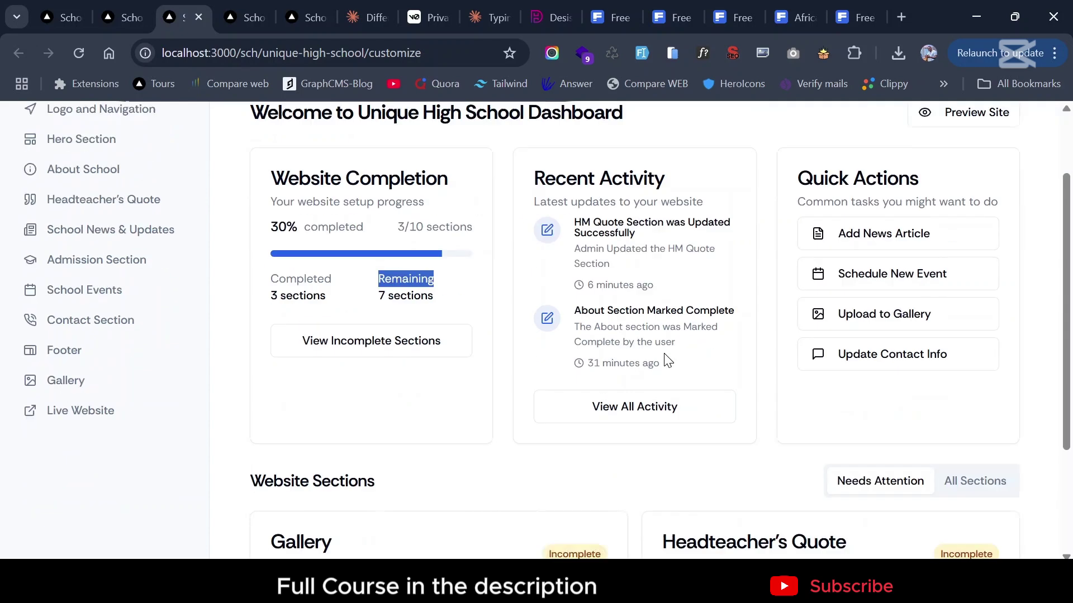
pyautogui.click(962, 316)
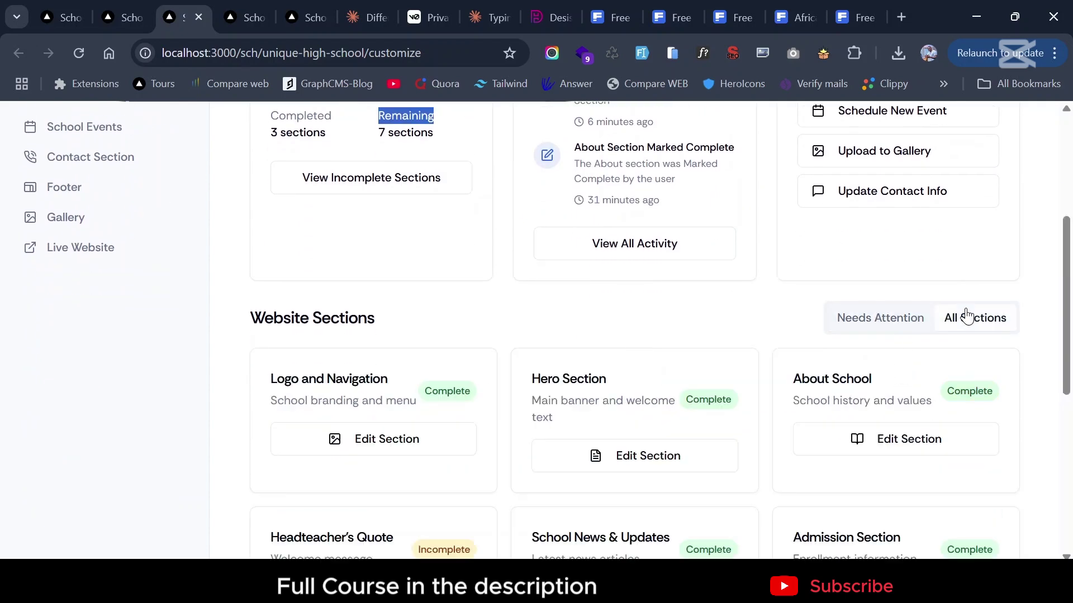
pyautogui.click(854, 330)
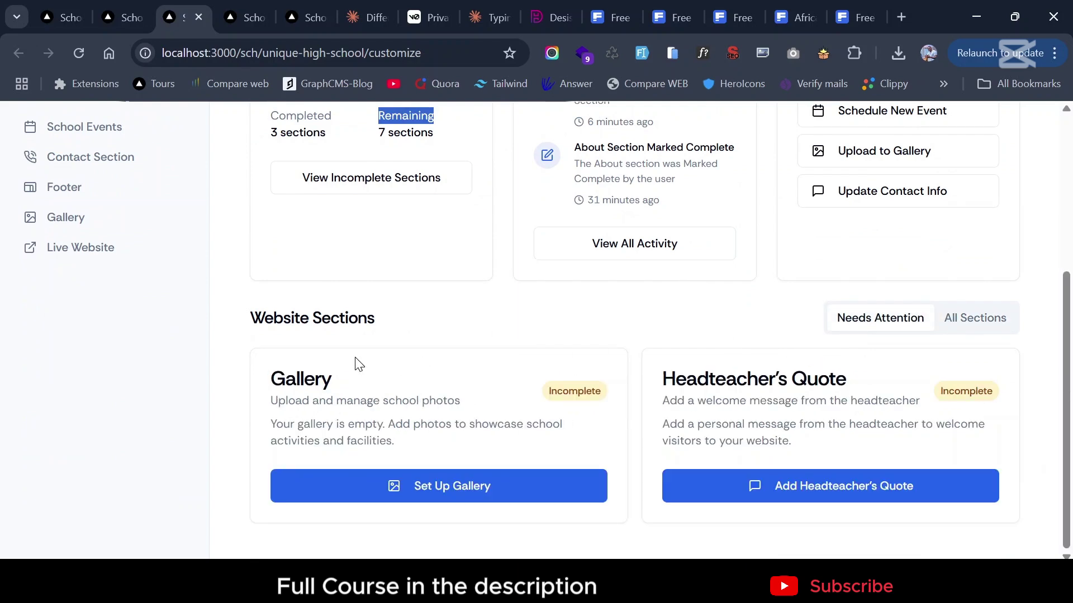
pyautogui.scroll(5, 360, 365)
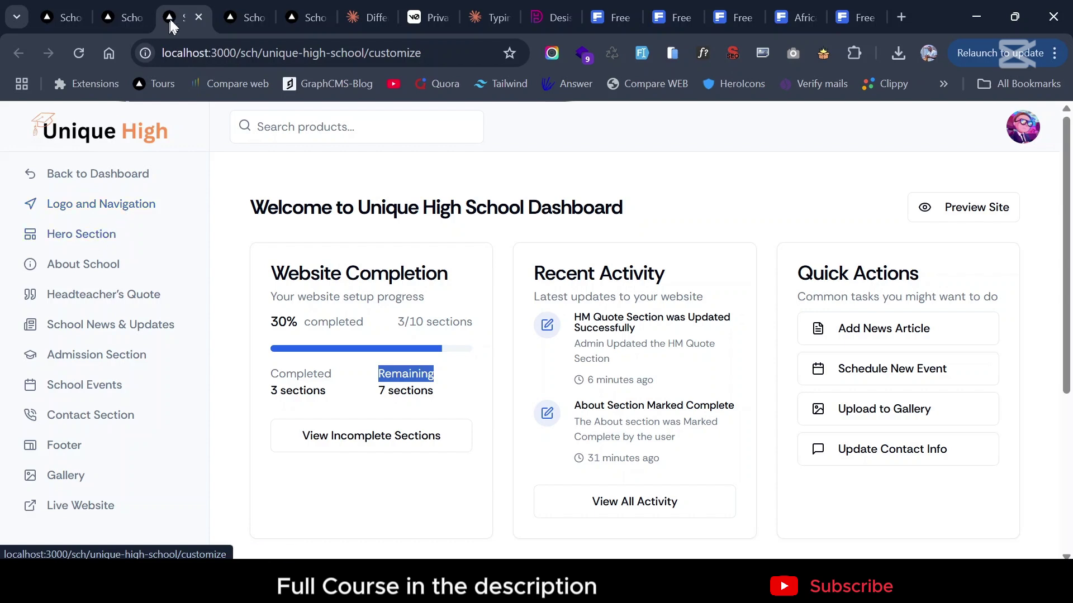
# Step: View the logo and navigation header at the top of the live website's home page
pyautogui.click(237, 18)
pyautogui.click(109, 16)
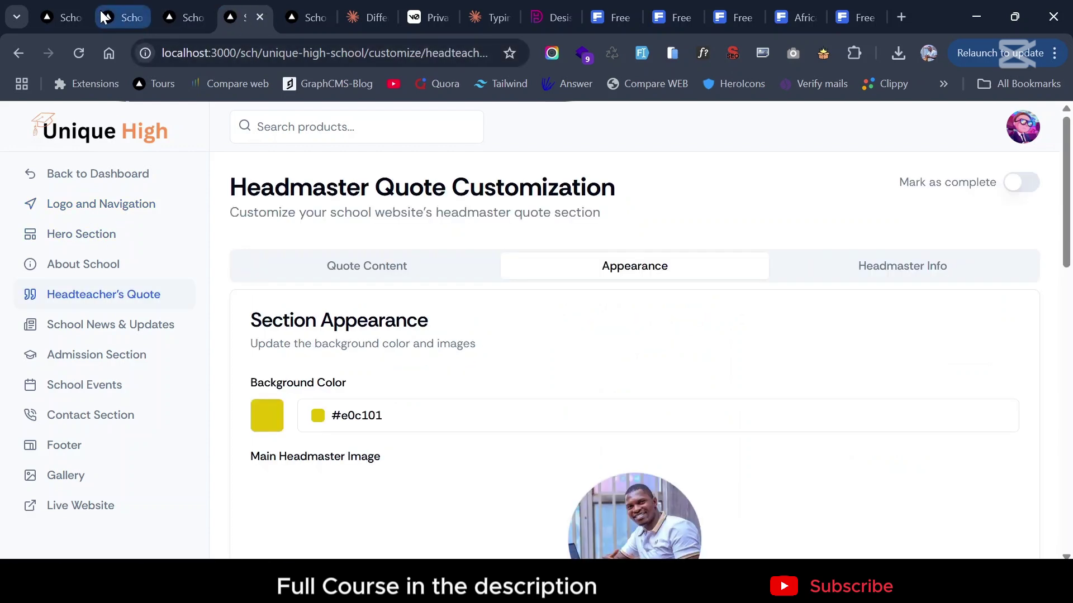
pyautogui.scroll(7, 205, 239)
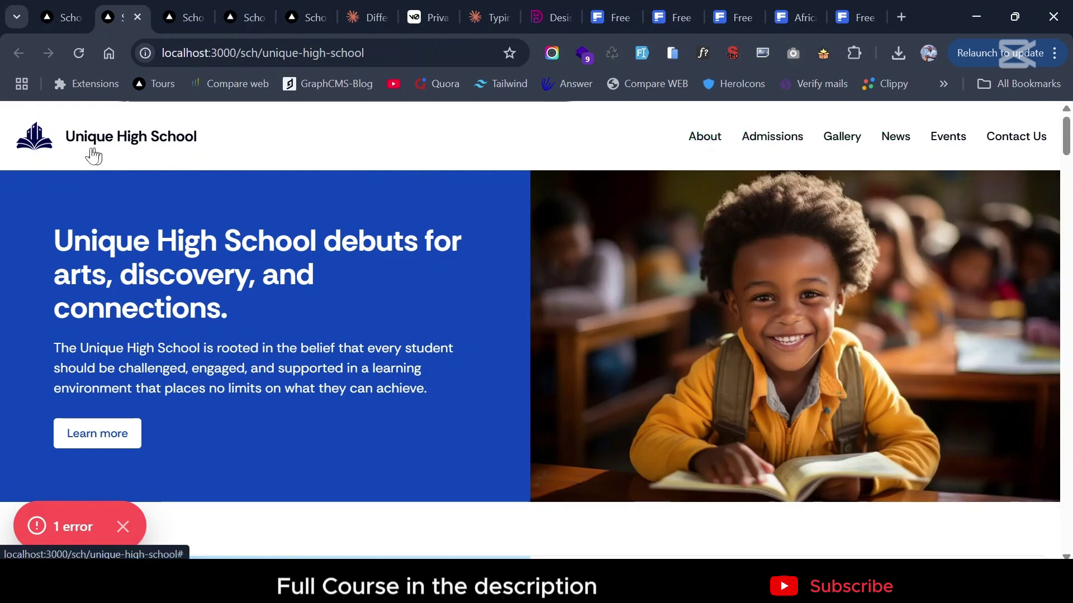
# Step: Open the Logo and Navigation customization and upload 2.png from the Downloads subfolder "u" as the logo image
pyautogui.click(185, 17)
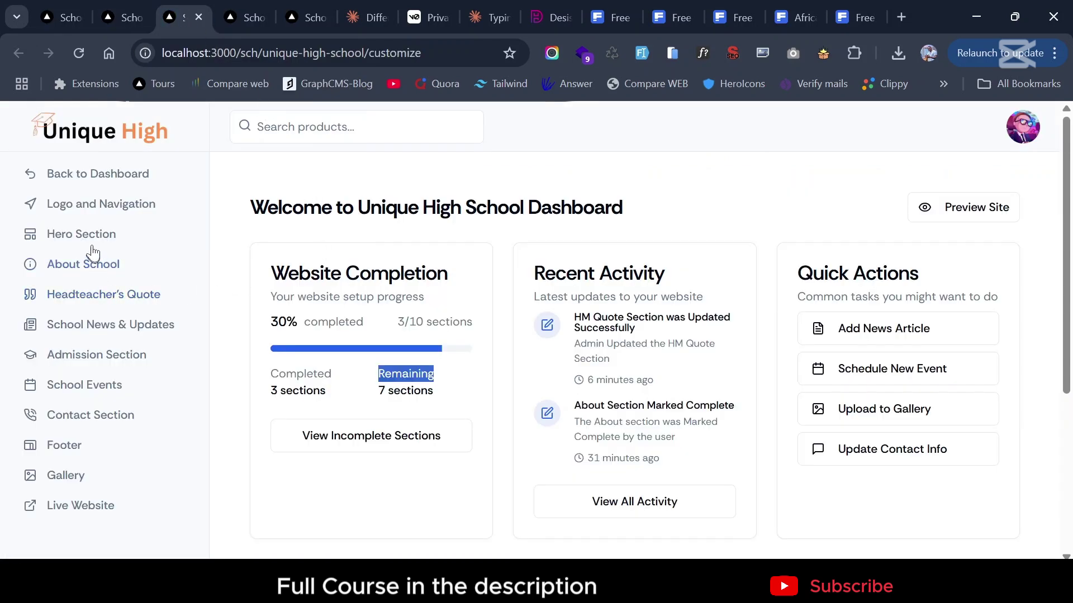
pyautogui.click(86, 210)
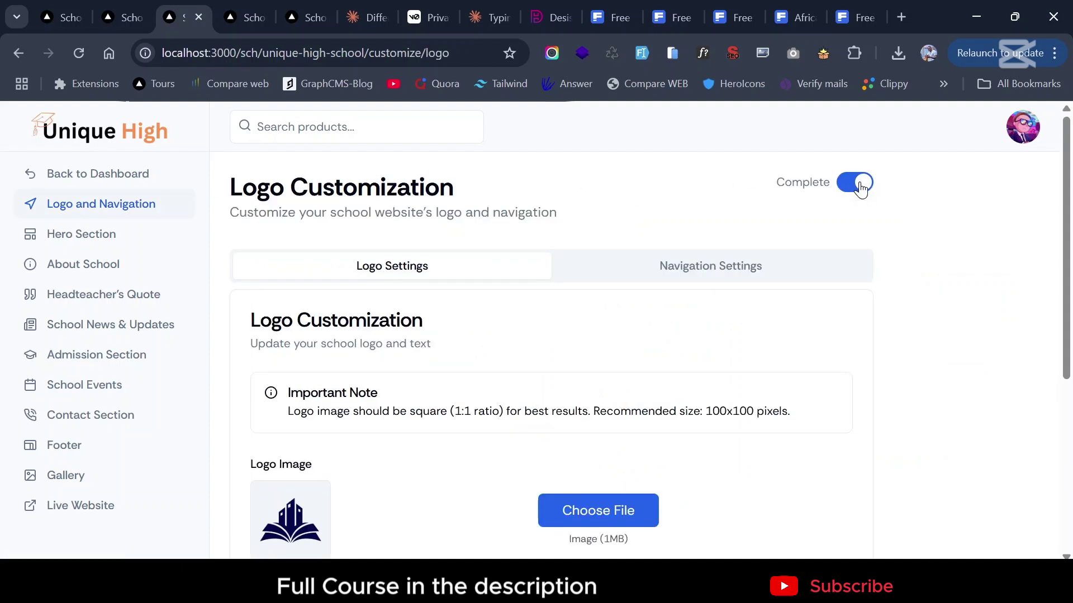
pyautogui.scroll(-2, 474, 326)
pyautogui.scroll(1, 472, 325)
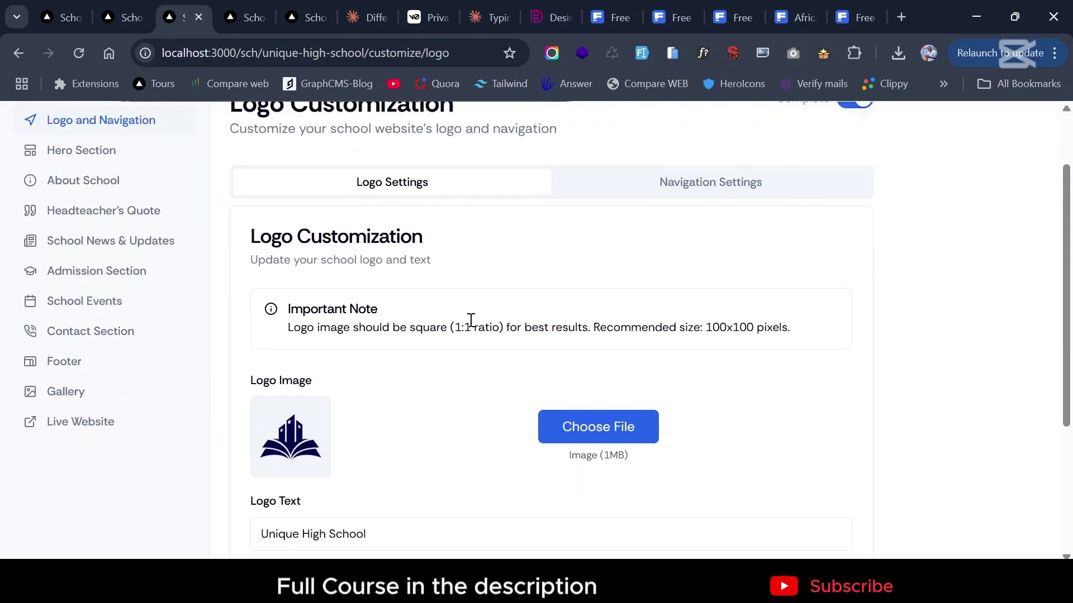
pyautogui.scroll(-3, 471, 320)
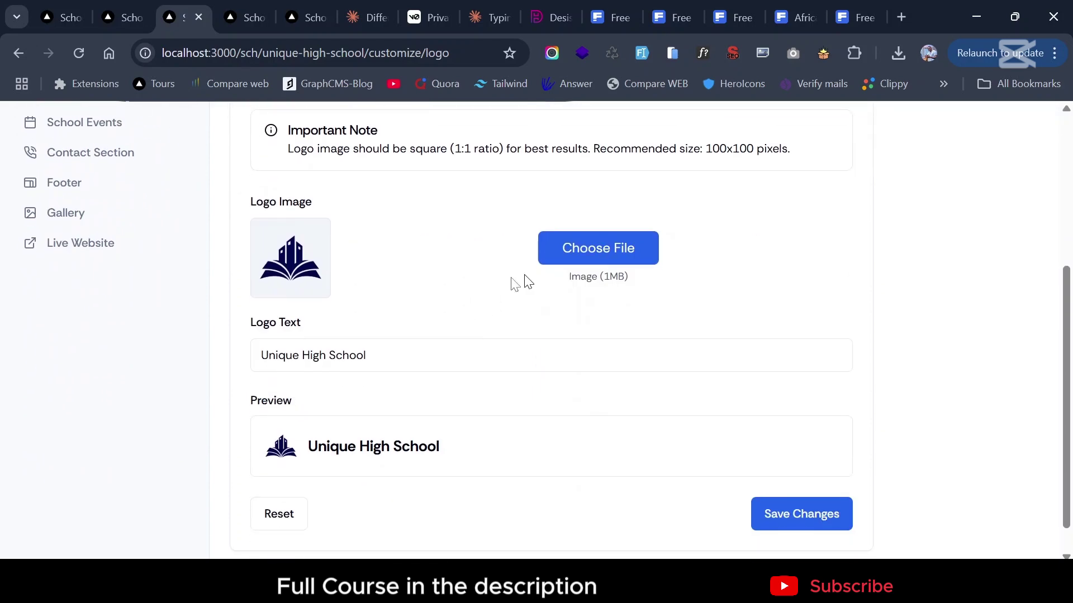
pyautogui.click(610, 246)
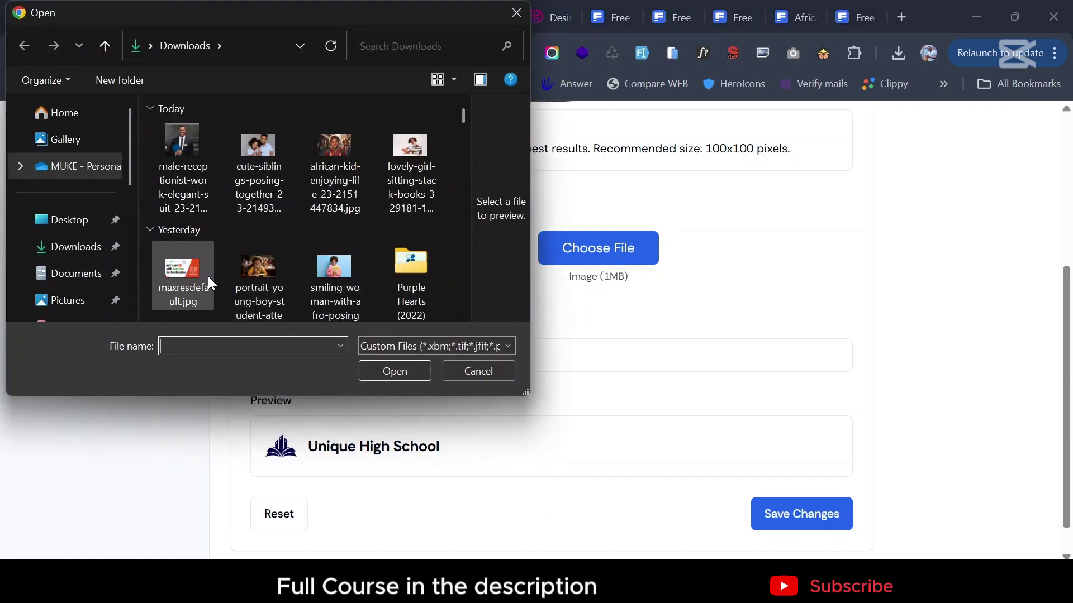
pyautogui.scroll(-2, 208, 276)
pyautogui.doubleClick(208, 276)
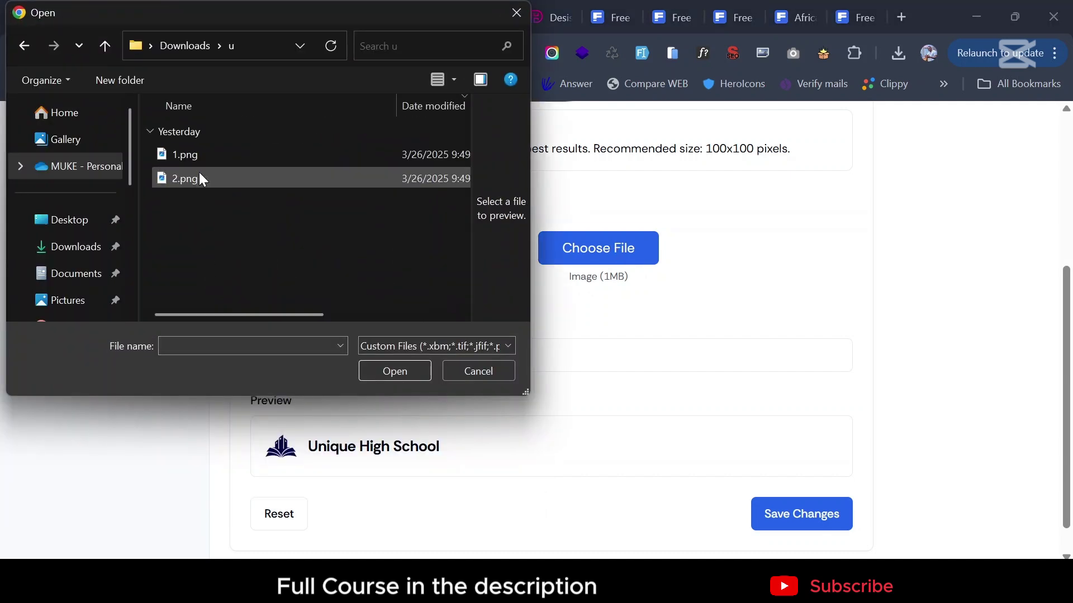
pyautogui.click(199, 171)
pyautogui.click(392, 373)
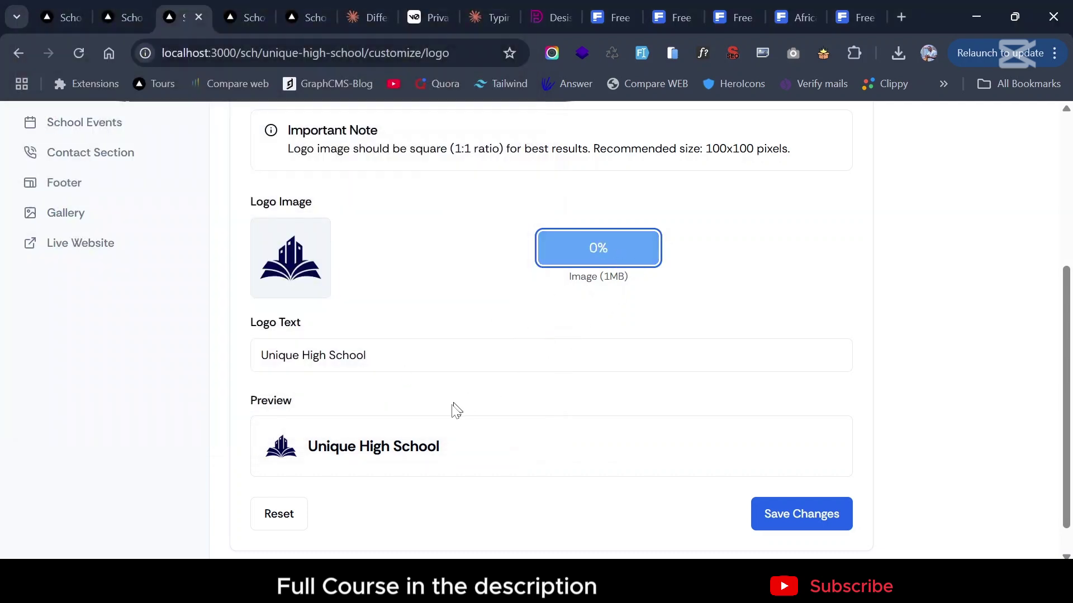
# Step: Set the logo text to "Unique High School Updated" and save the logo changes
pyautogui.scroll(-1, 397, 441)
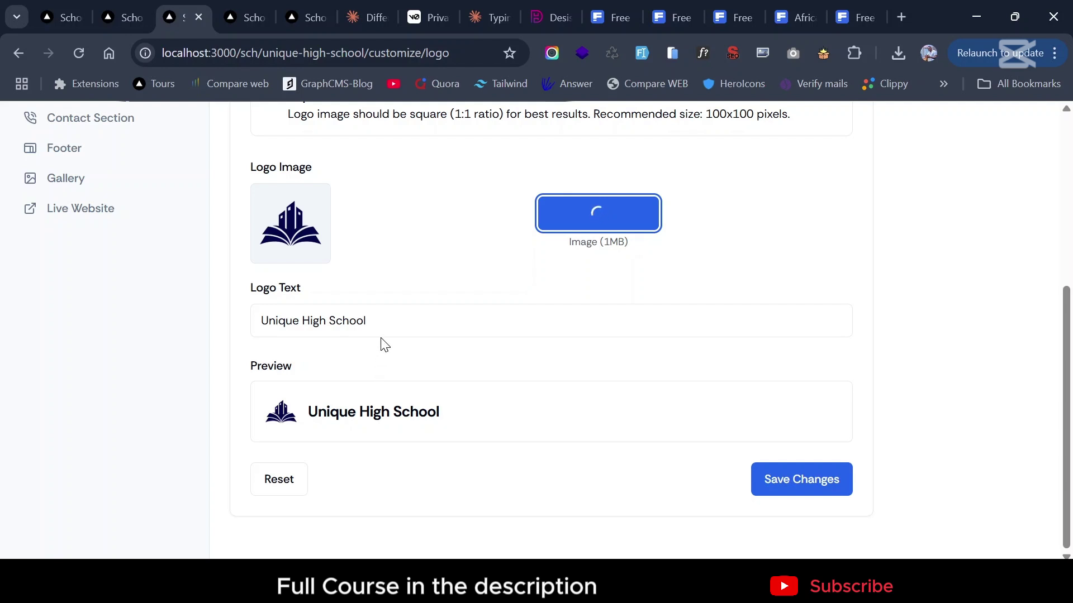
pyautogui.click(385, 324)
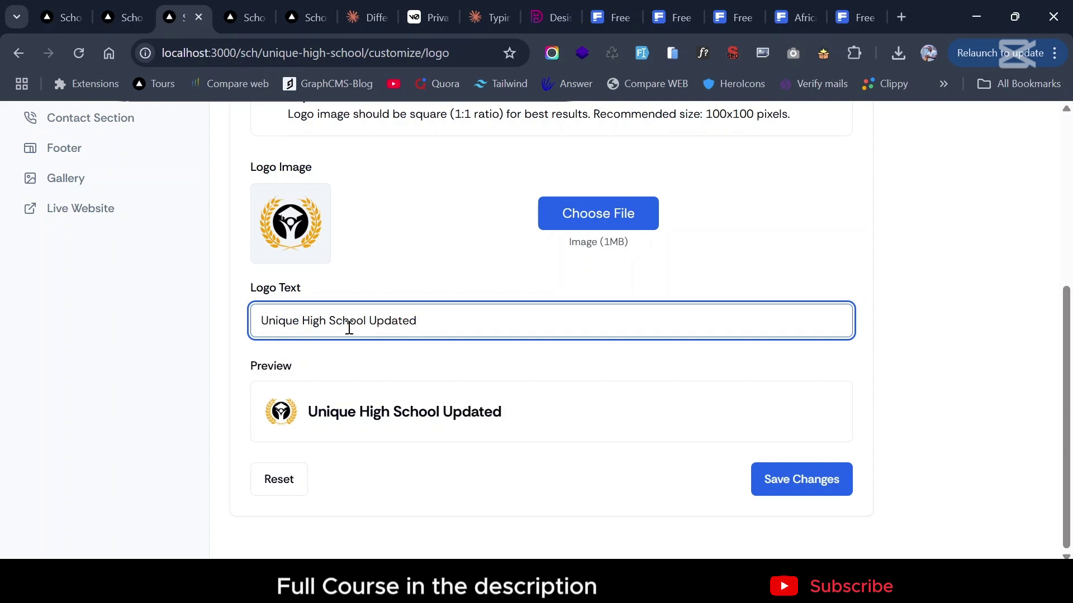
pyautogui.scroll(1, 687, 330)
pyautogui.scroll(-1, 687, 330)
pyautogui.click(795, 485)
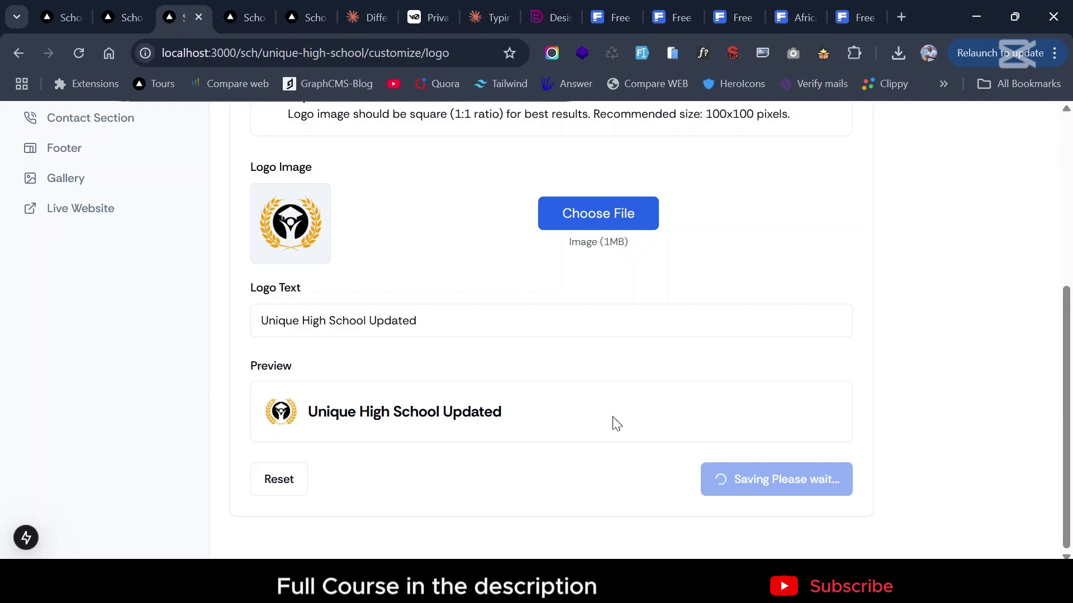
# Step: Rename Navigation Link 1 to "About Us" in the navigation settings and save the changes
pyautogui.scroll(4, 622, 438)
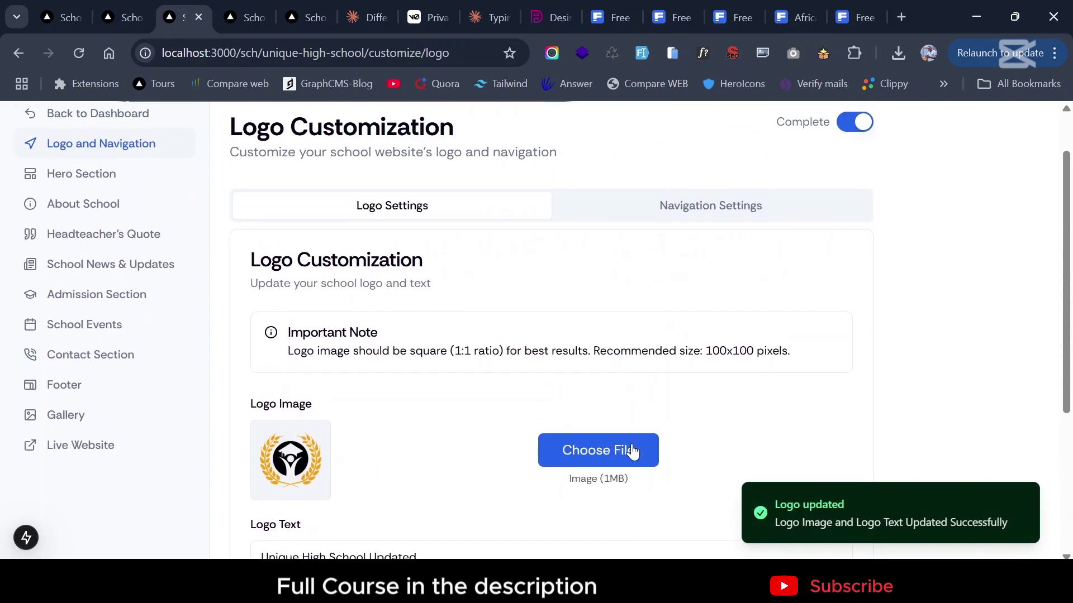
pyautogui.scroll(1, 634, 447)
pyautogui.click(712, 276)
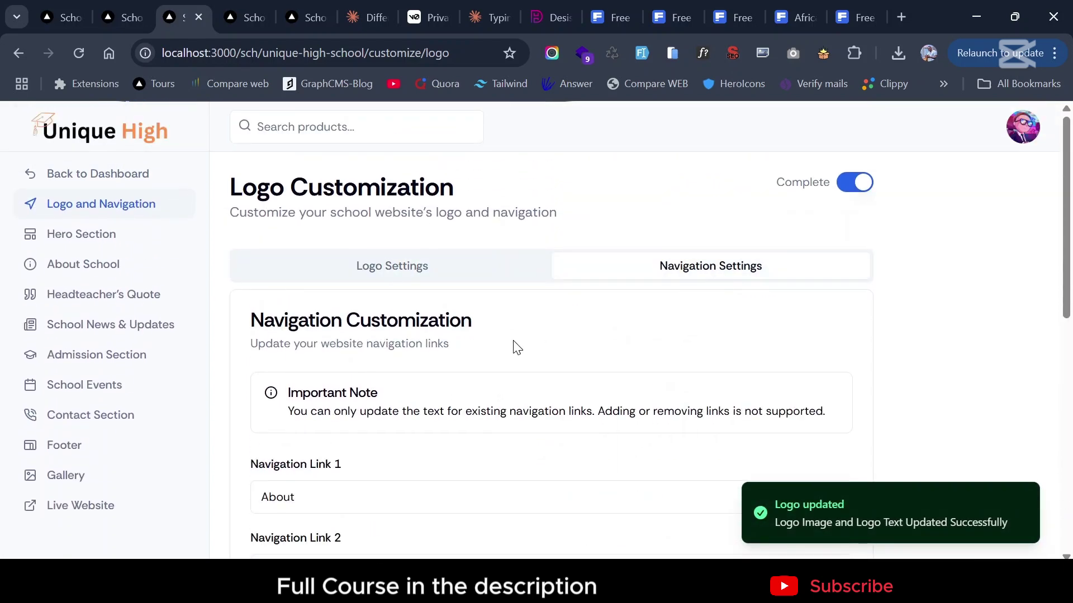
pyautogui.scroll(-3, 513, 340)
pyautogui.scroll(-2, 331, 345)
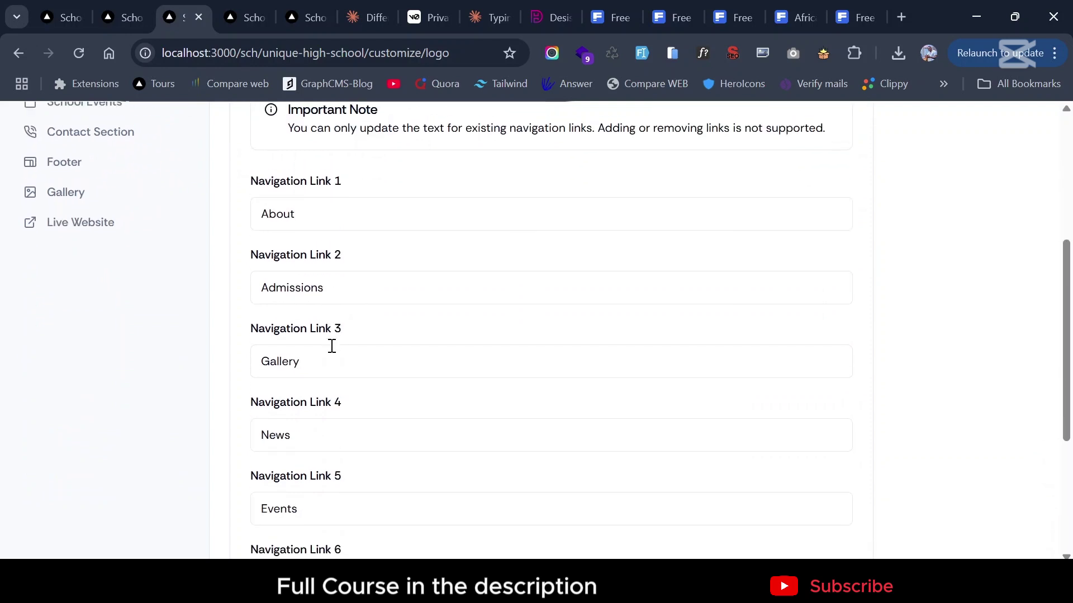
pyautogui.scroll(1, 332, 346)
pyautogui.click(300, 275)
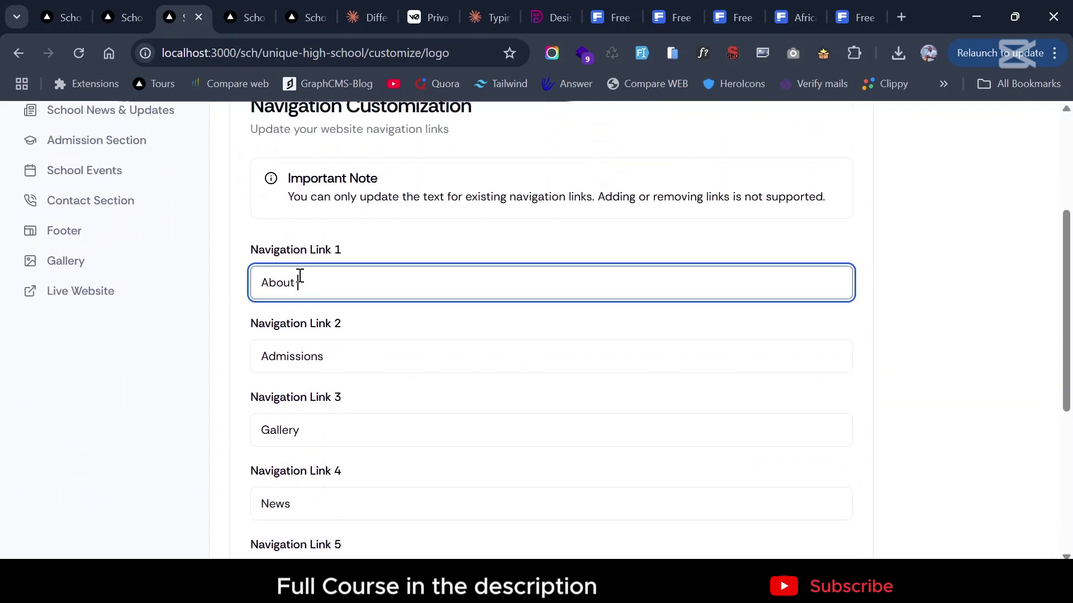
pyautogui.scroll(-5, 300, 276)
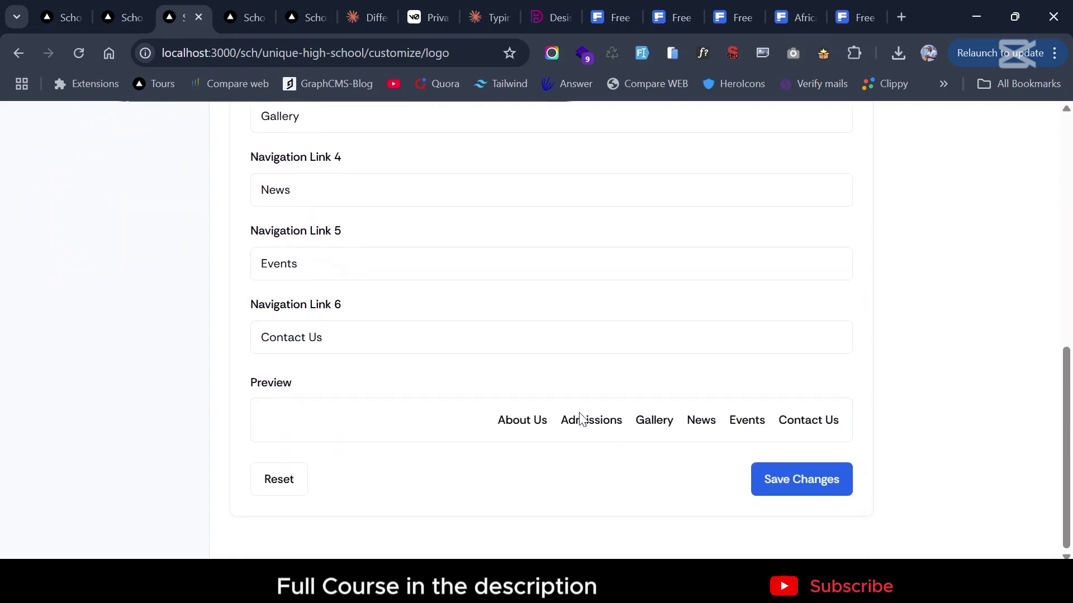
pyautogui.click(805, 485)
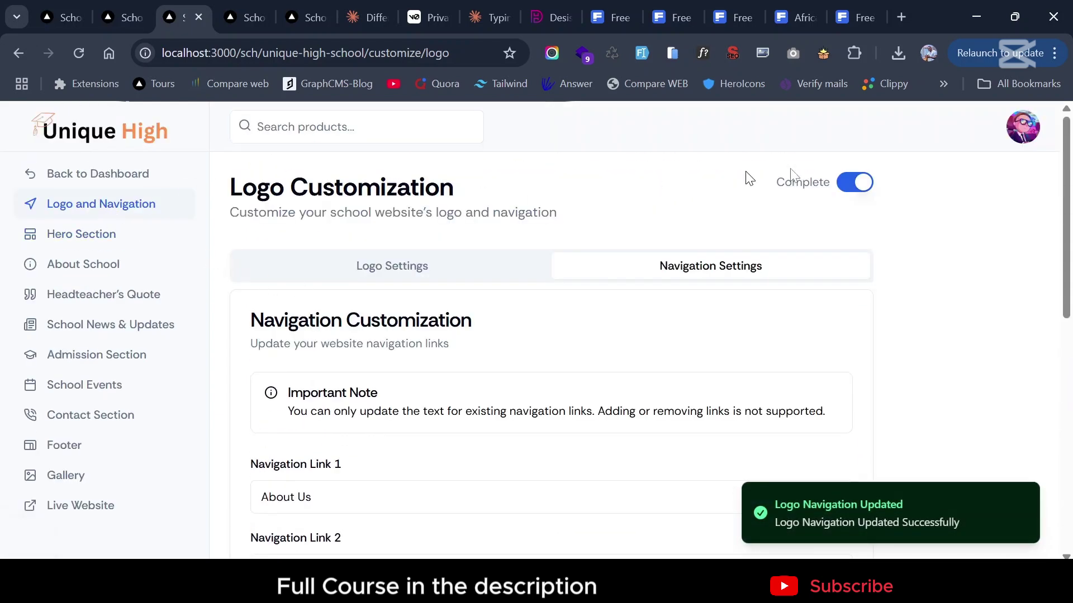
# Step: Reload the live website to check its logo and navigation header, and follow the About Us link to the About Our School section
pyautogui.click(124, 17)
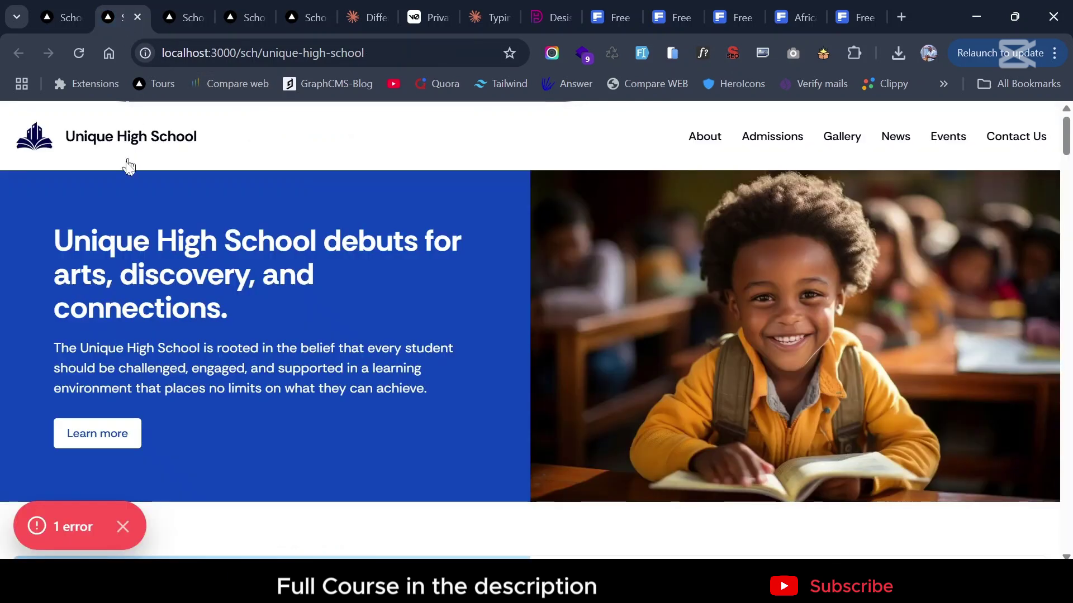
pyautogui.click(71, 54)
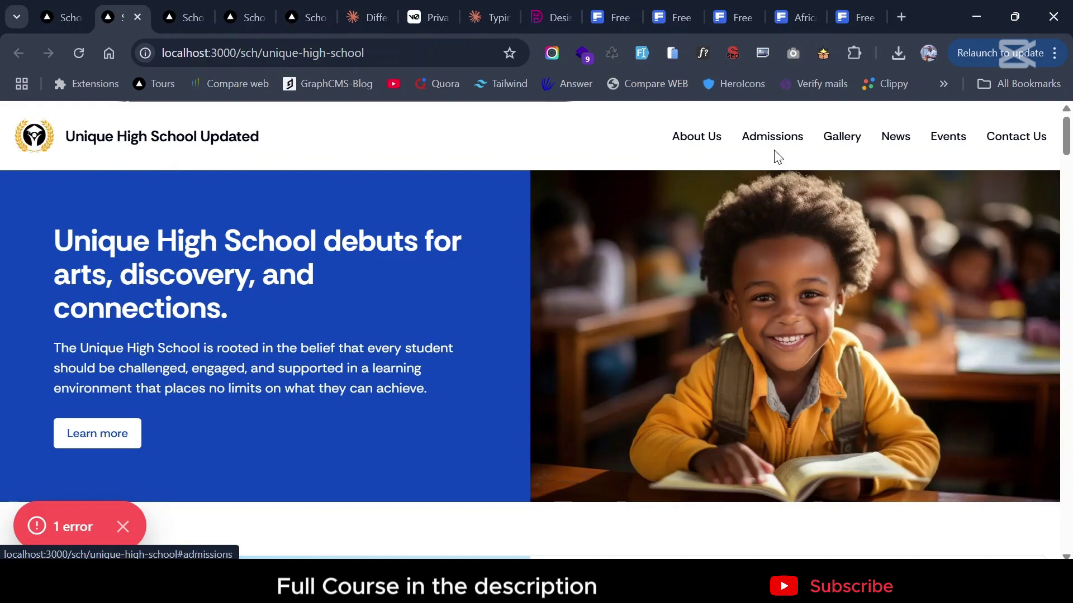
pyautogui.click(694, 147)
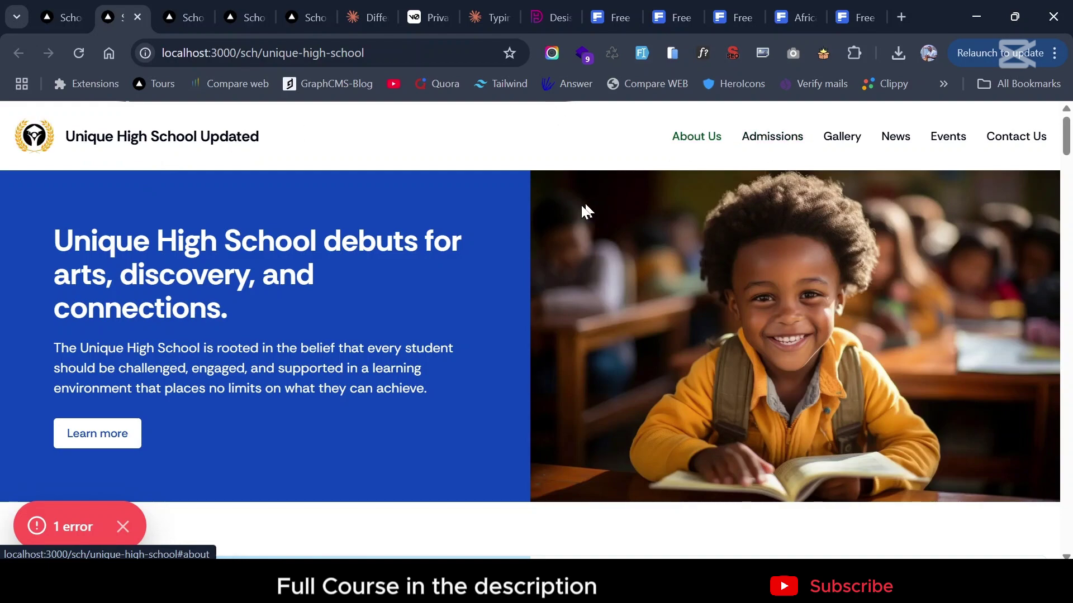
pyautogui.moveTo(570, 205); pyautogui.dragTo(782, 205)
# Step: Return to the Logo and Navigation customization and review the note on editing links, the navigation link fields and their preview
pyautogui.click(63, 14)
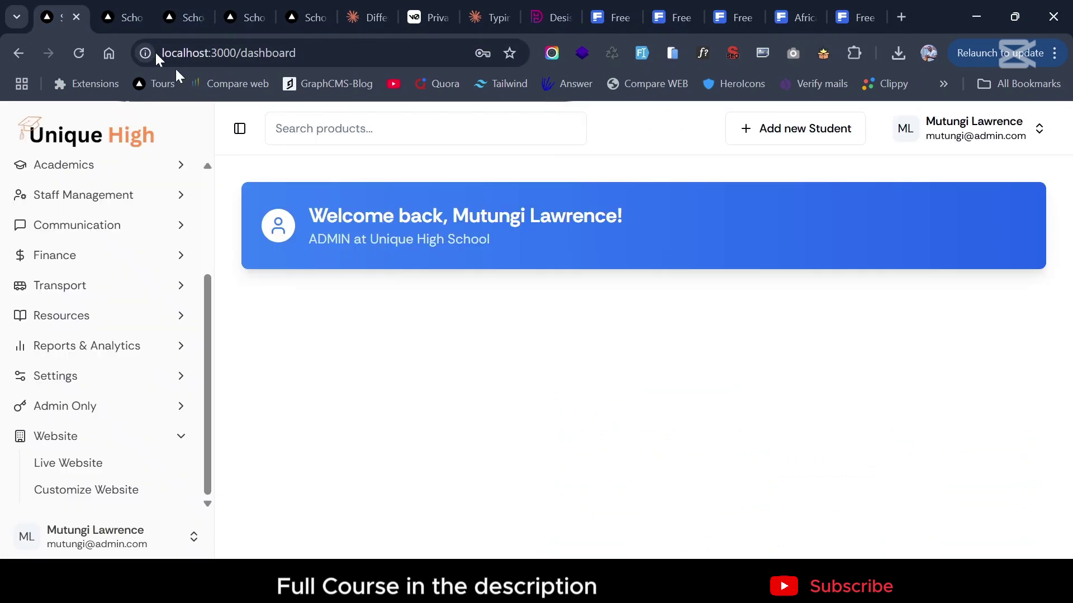
pyautogui.click(185, 13)
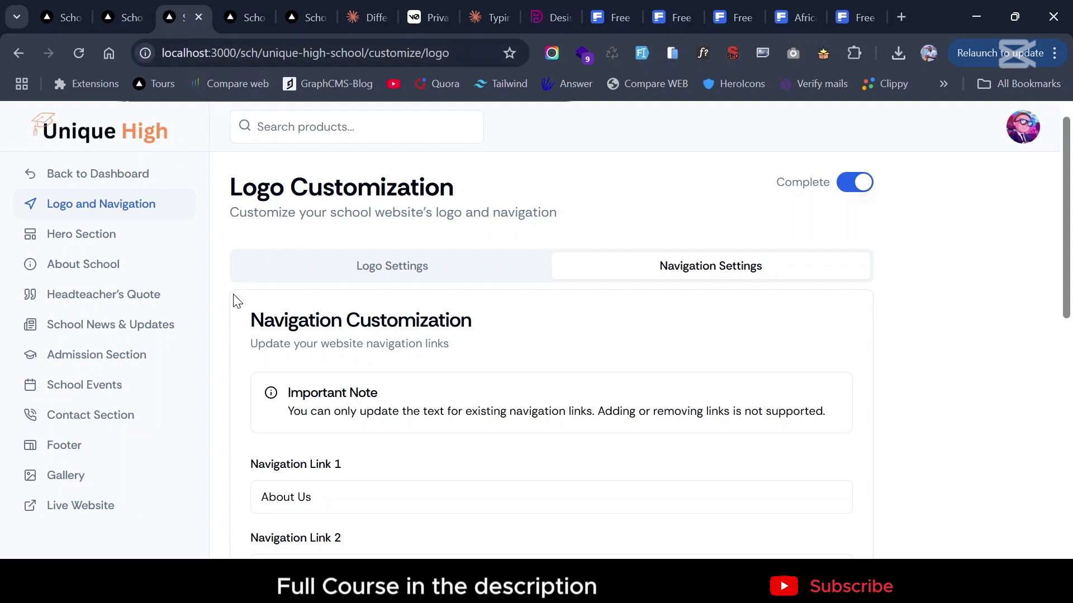
pyautogui.scroll(-2, 633, 293)
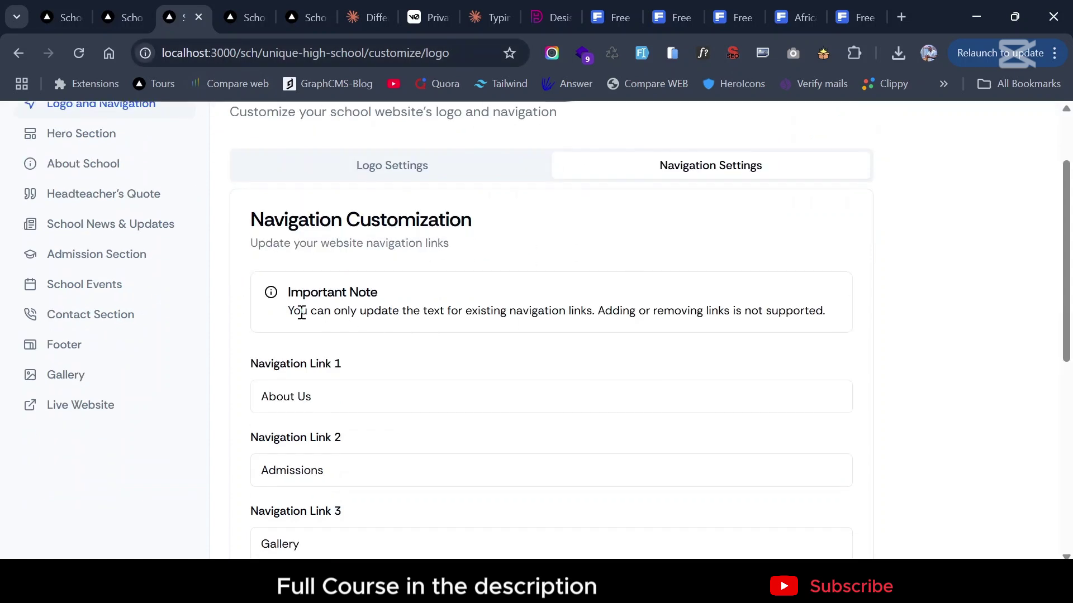
pyautogui.moveTo(301, 311); pyautogui.dragTo(785, 306)
pyautogui.scroll(-1, 483, 300)
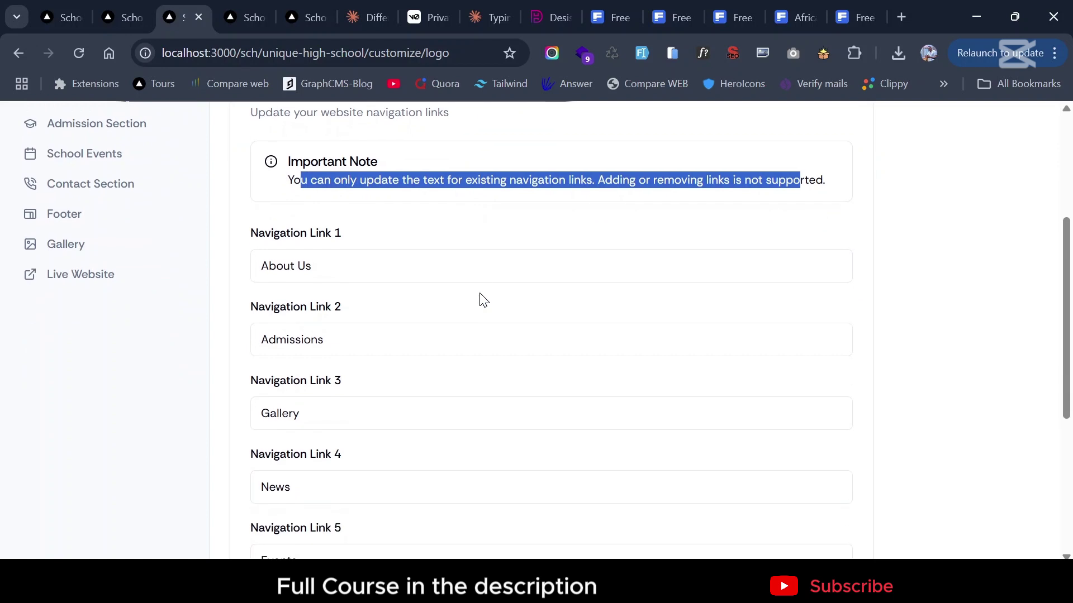
pyautogui.scroll(-5, 429, 395)
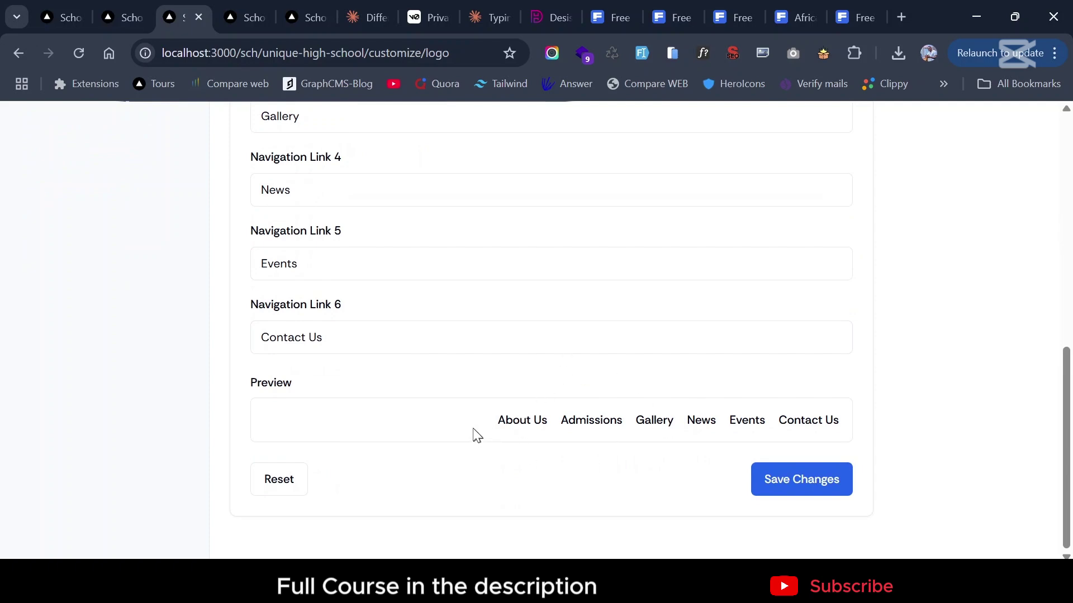
pyautogui.scroll(7, 305, 372)
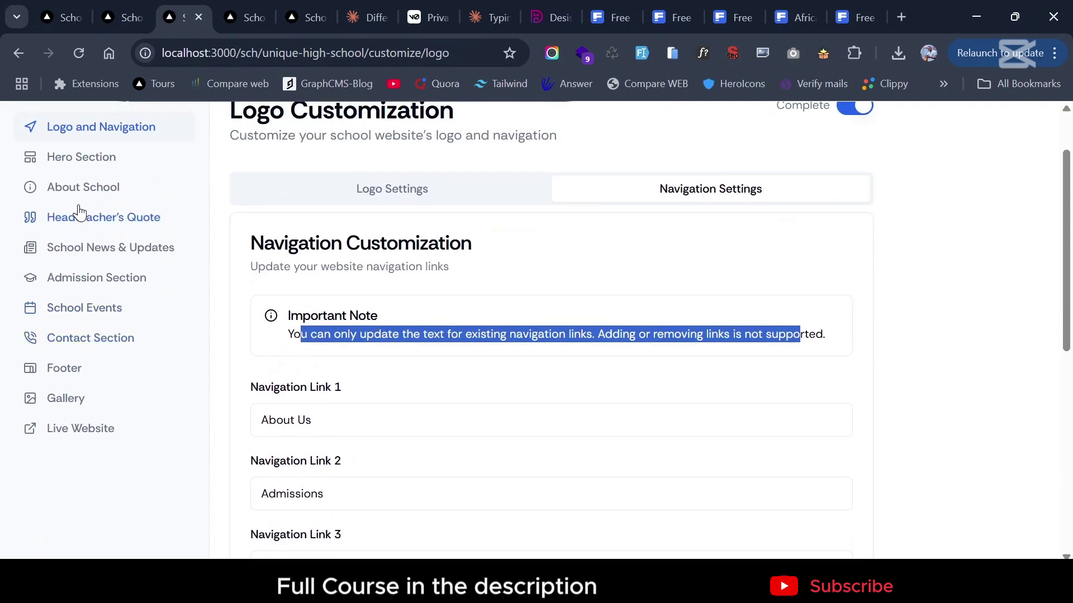
pyautogui.scroll(1, 78, 211)
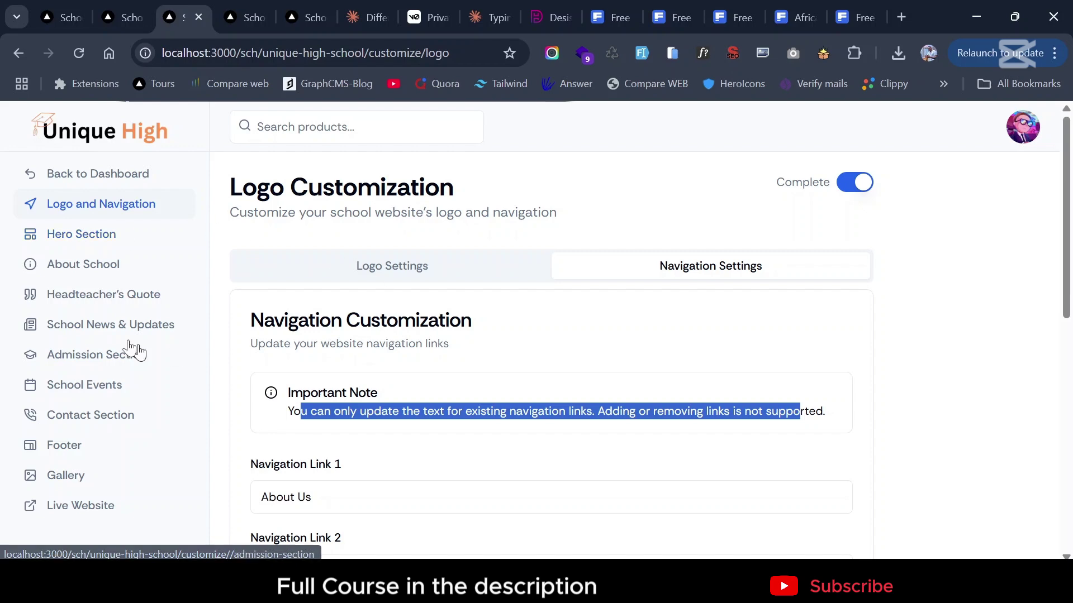
# Step: Open the Hero Section customization and display its background color and hero image settings
pyautogui.click(82, 247)
pyautogui.scroll(-1, 232, 297)
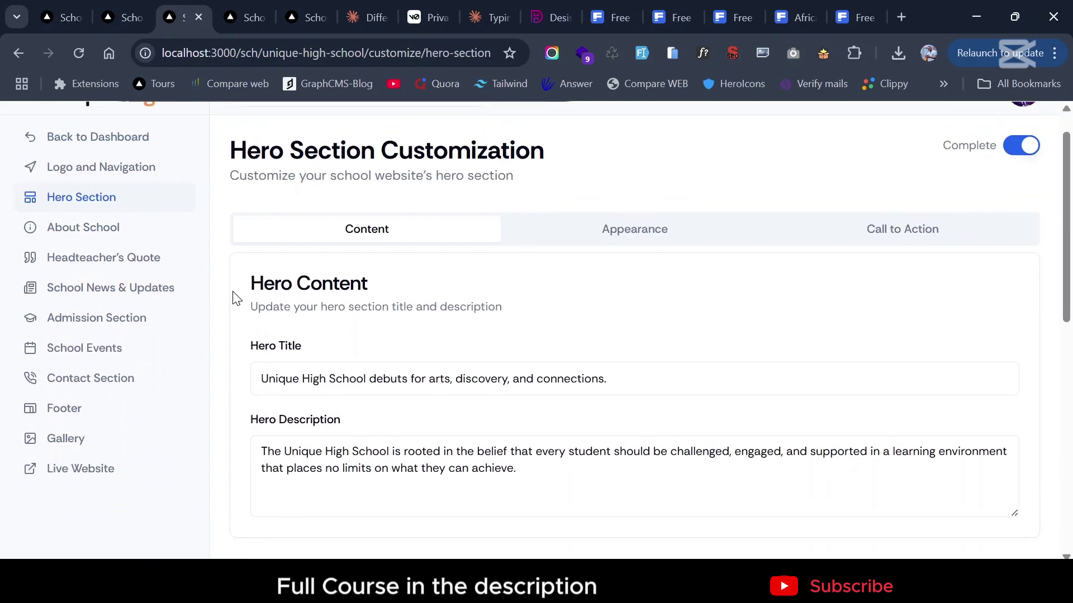
pyautogui.scroll(-1, 521, 294)
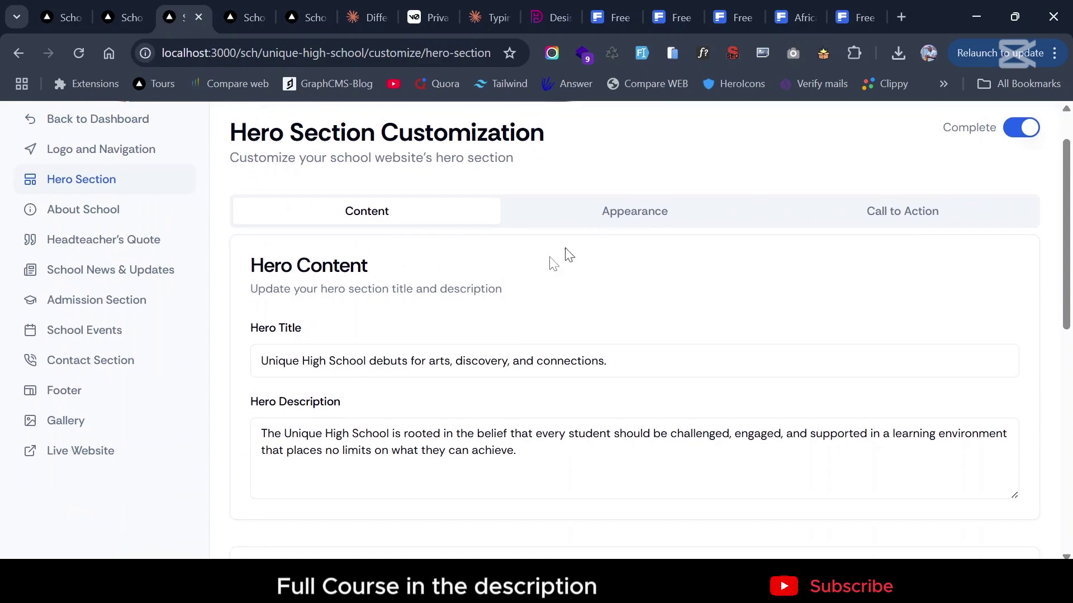
pyautogui.click(623, 213)
pyautogui.scroll(-3, 522, 375)
pyautogui.scroll(-3, 522, 375)
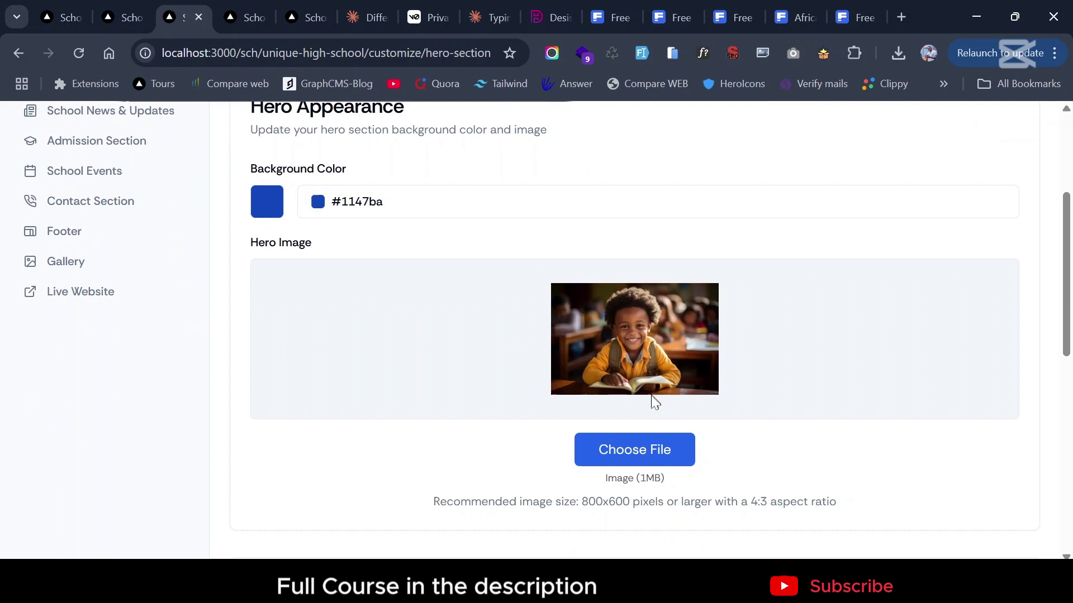
# Step: Upload the african-kid-enjoying-life JPG from the Downloads folder as the hero image and check it in the hero preview
pyautogui.click(613, 448)
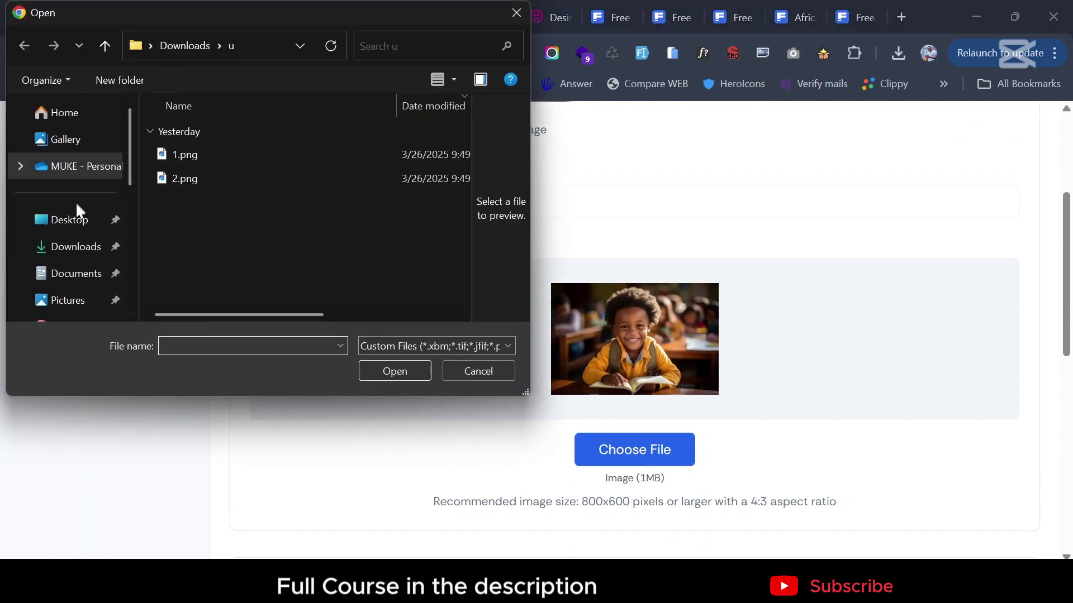
pyautogui.click(197, 49)
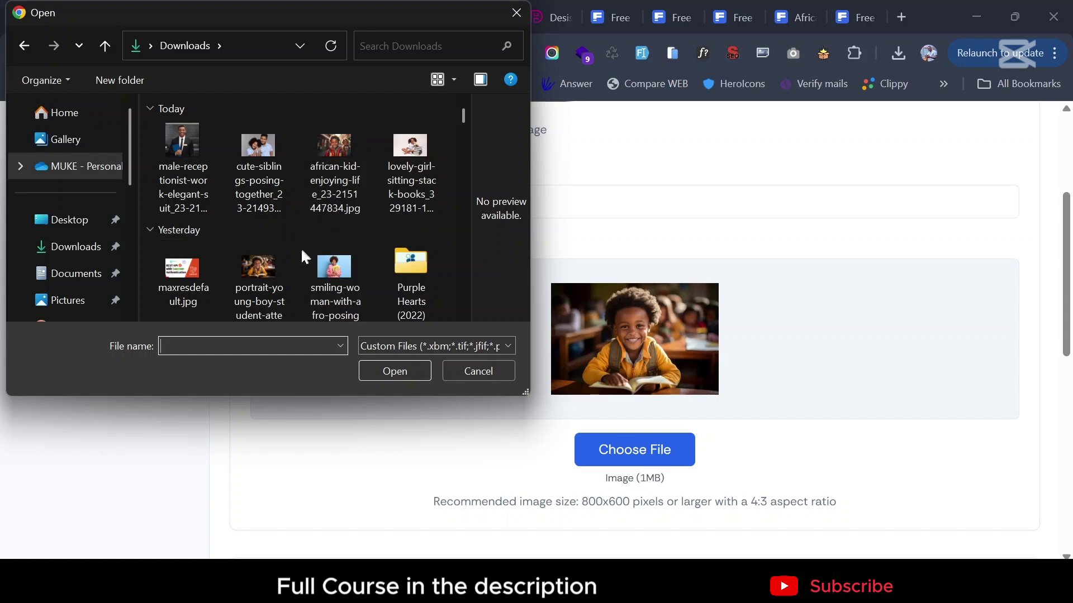
pyautogui.click(337, 153)
pyautogui.click(395, 371)
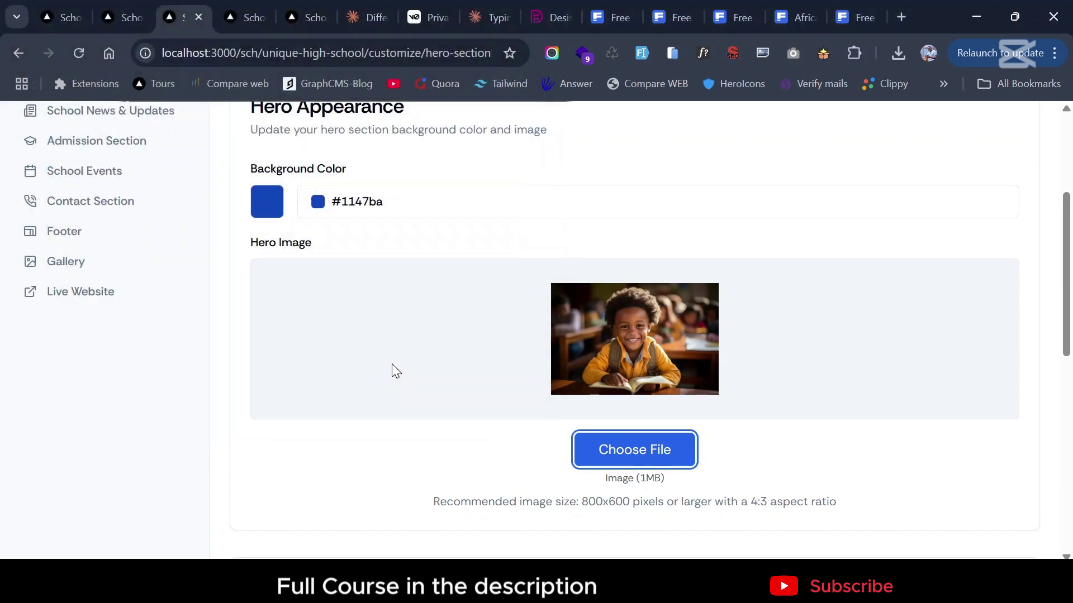
pyautogui.scroll(-1, 583, 392)
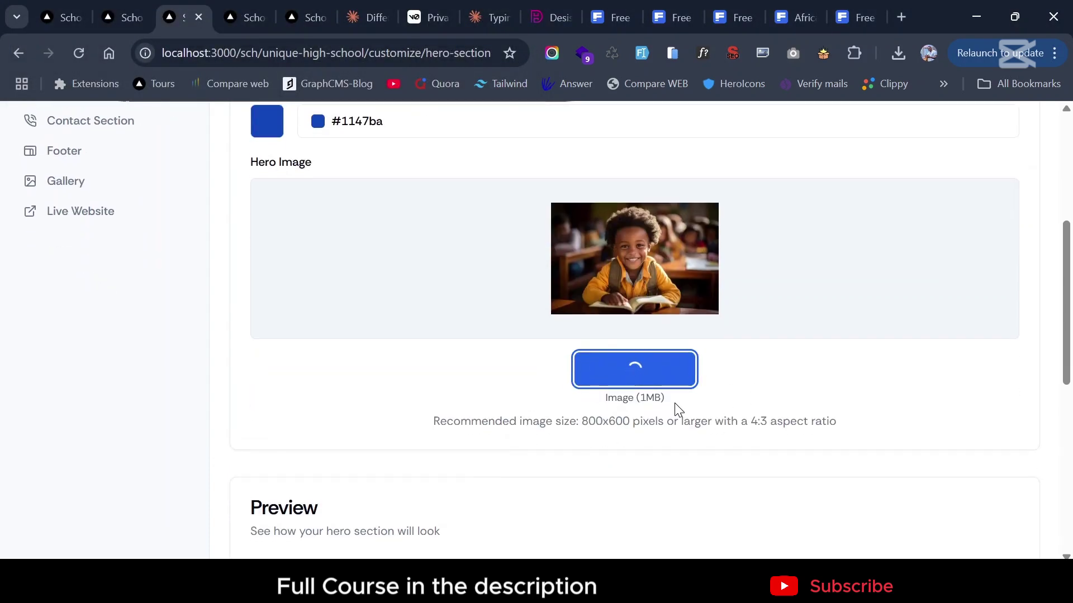
pyautogui.scroll(-5, 675, 404)
pyautogui.scroll(-1, 675, 404)
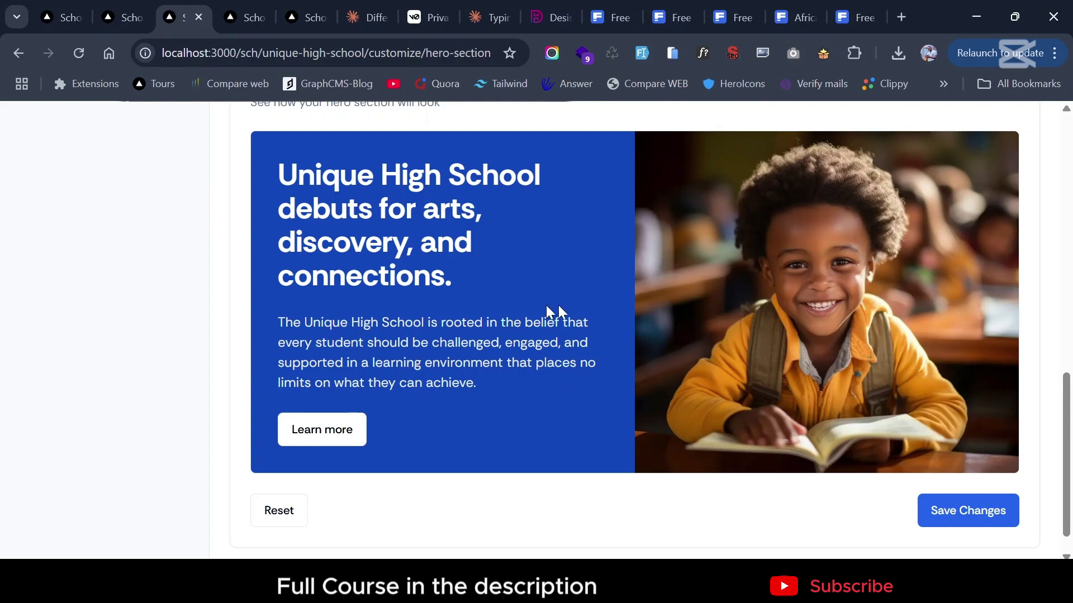
pyautogui.scroll(7, 658, 353)
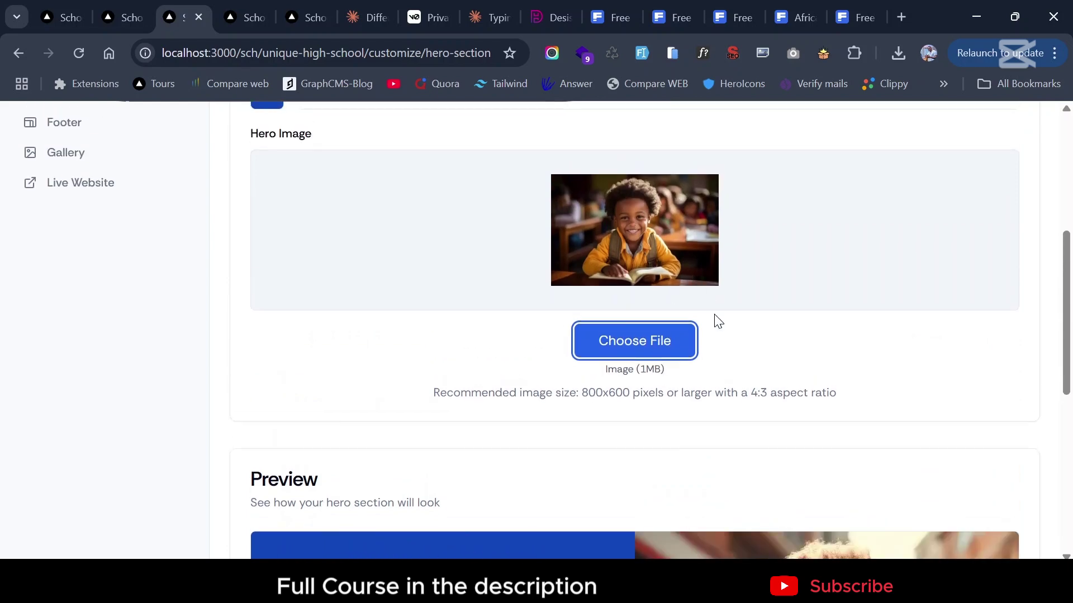
pyautogui.scroll(-6, 714, 318)
pyautogui.scroll(-1, 716, 321)
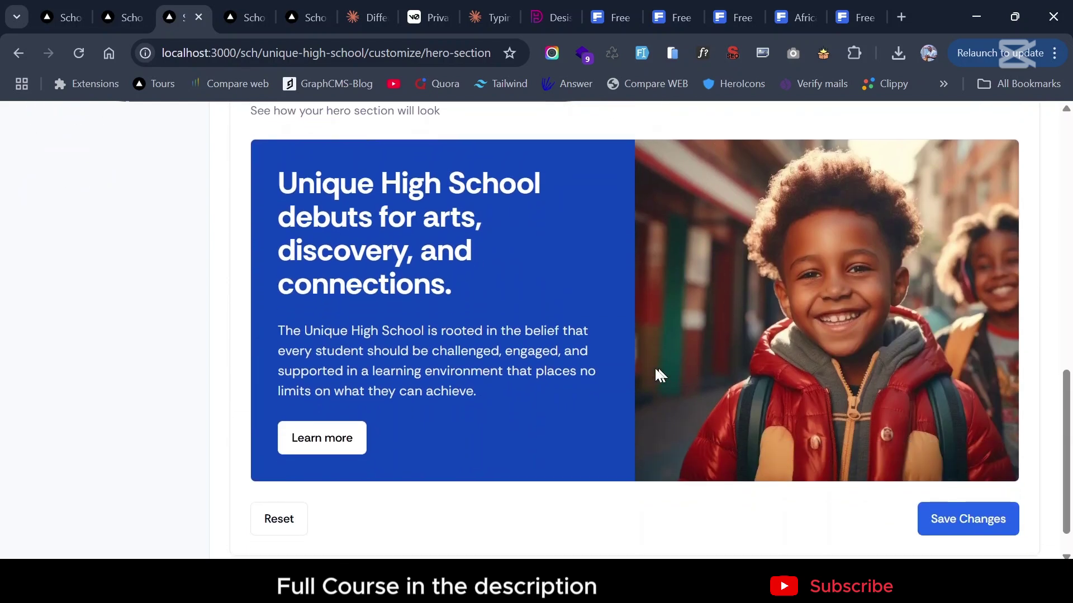
pyautogui.scroll(-2, 523, 336)
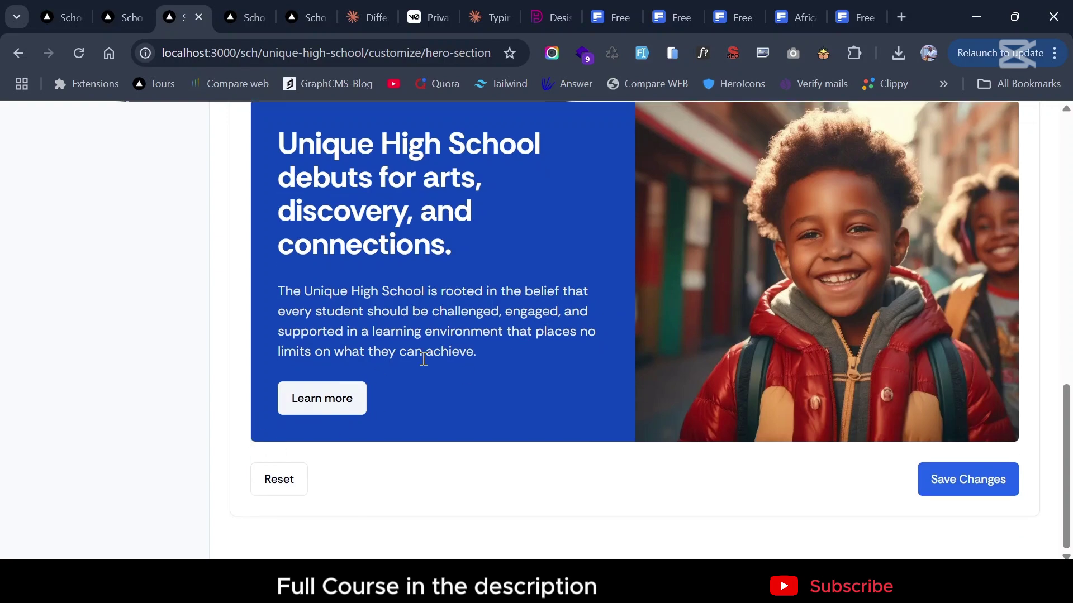
# Step: Set the hero's call-to-action button text to "More About Us" with About as its link section
pyautogui.scroll(10, 422, 359)
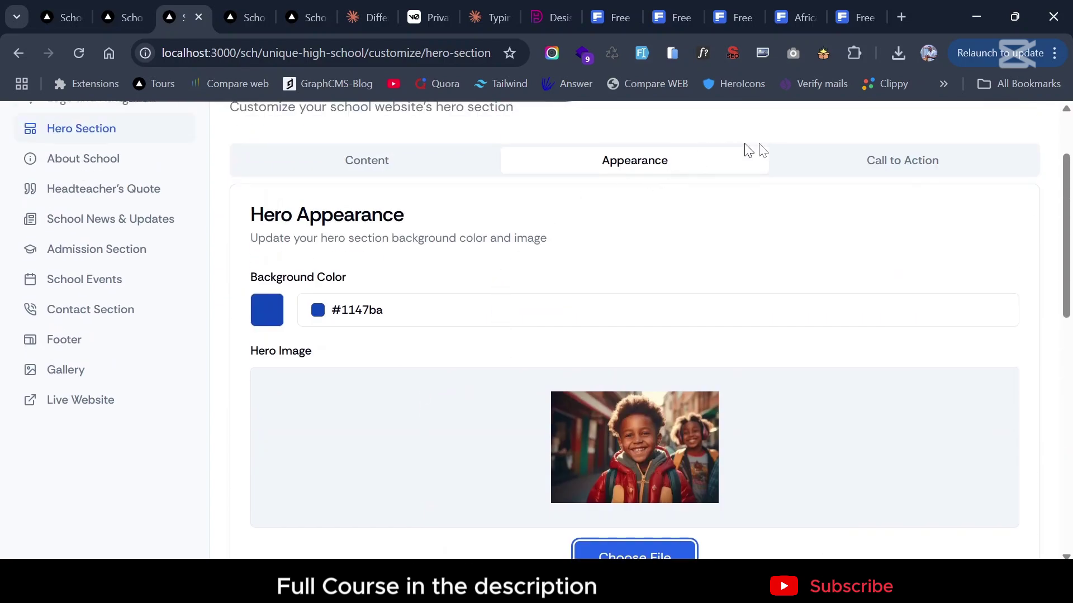
pyautogui.click(852, 165)
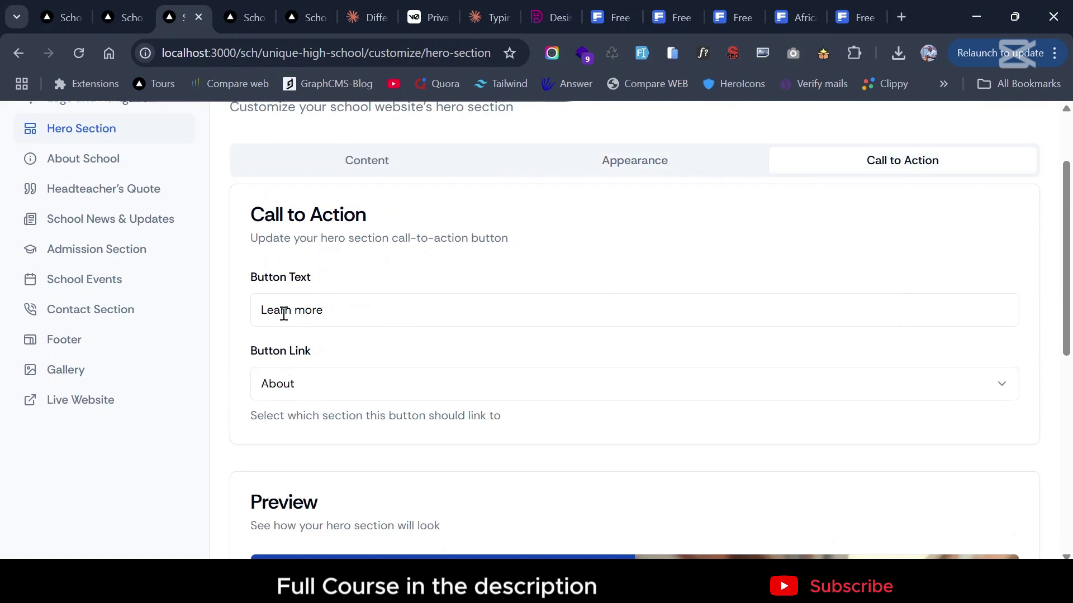
pyautogui.moveTo(334, 308); pyautogui.dragTo(243, 319)
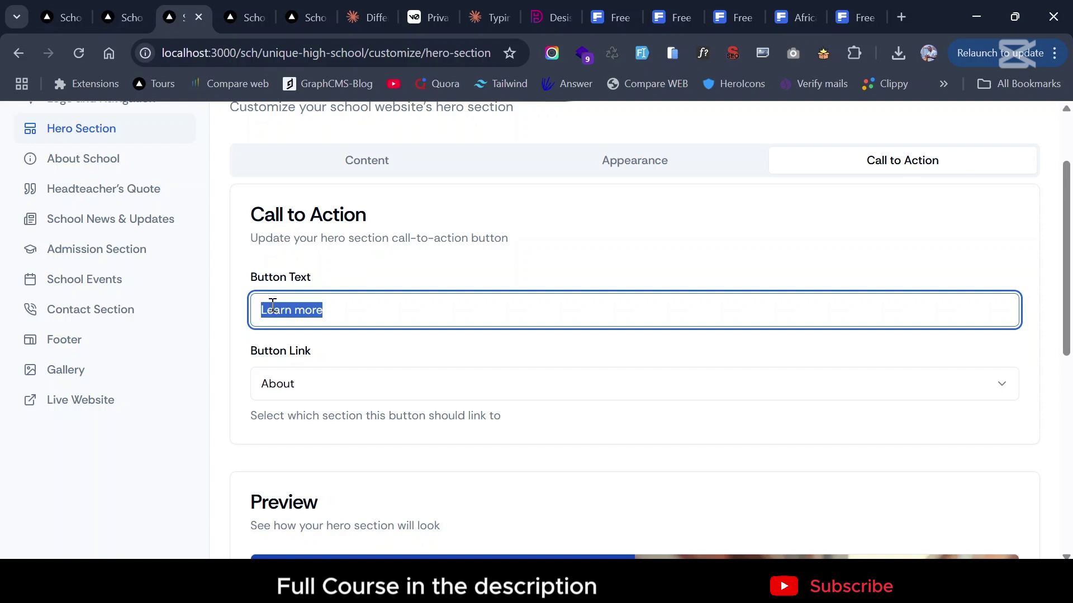
pyautogui.write('MT')
pyautogui.press('BackSpace')
pyautogui.press('BackSpace')
pyautogui.press('BackSpace')
pyautogui.press('BackSpace')
pyautogui.click(328, 392)
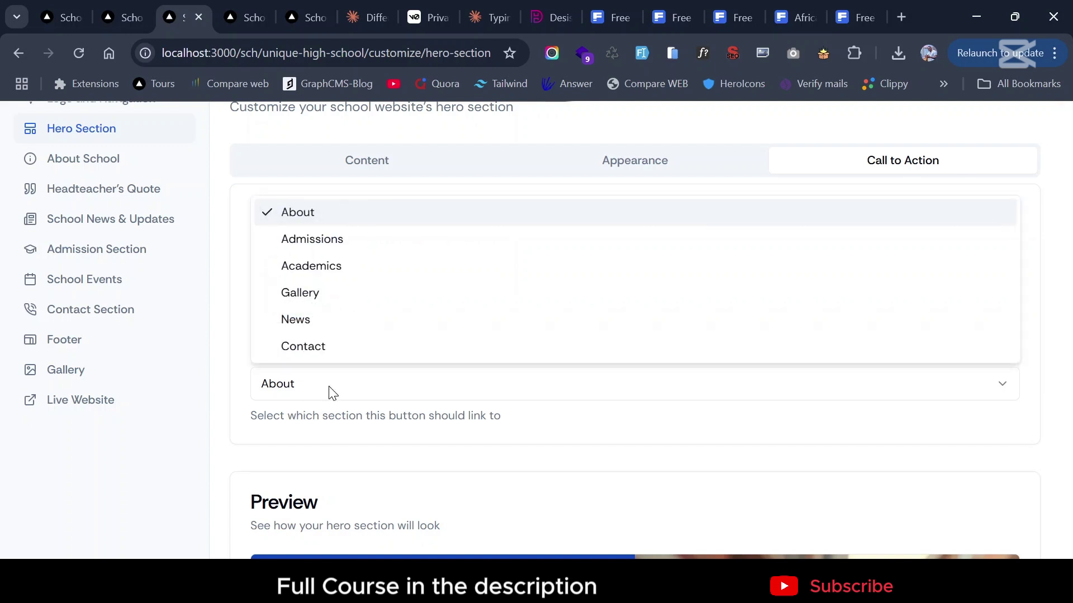
pyautogui.click(342, 218)
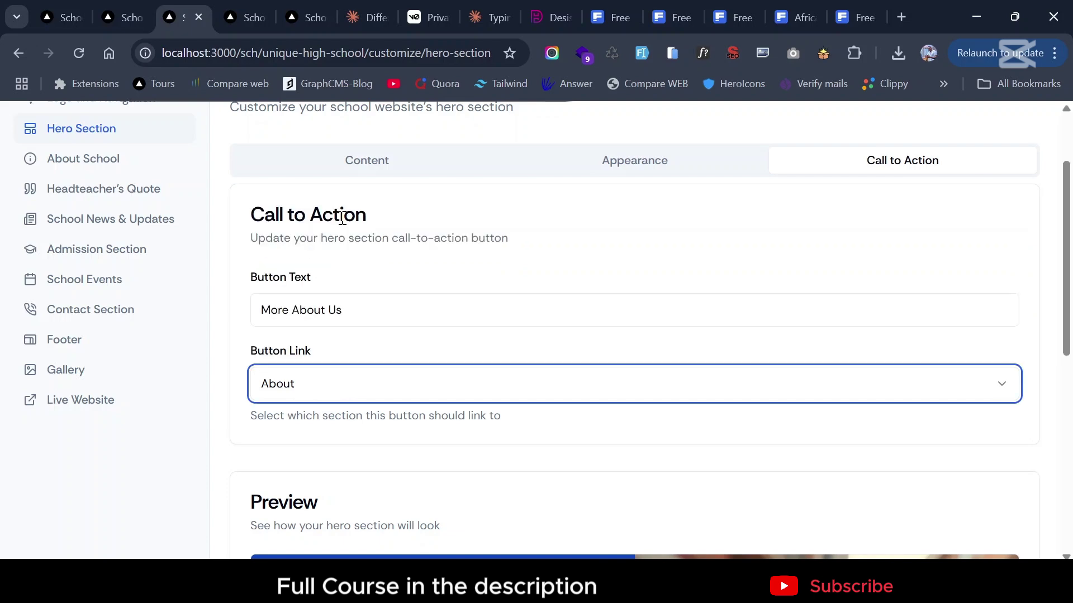
# Step: Check the hero preview and save the hero section changes
pyautogui.scroll(-8, 268, 419)
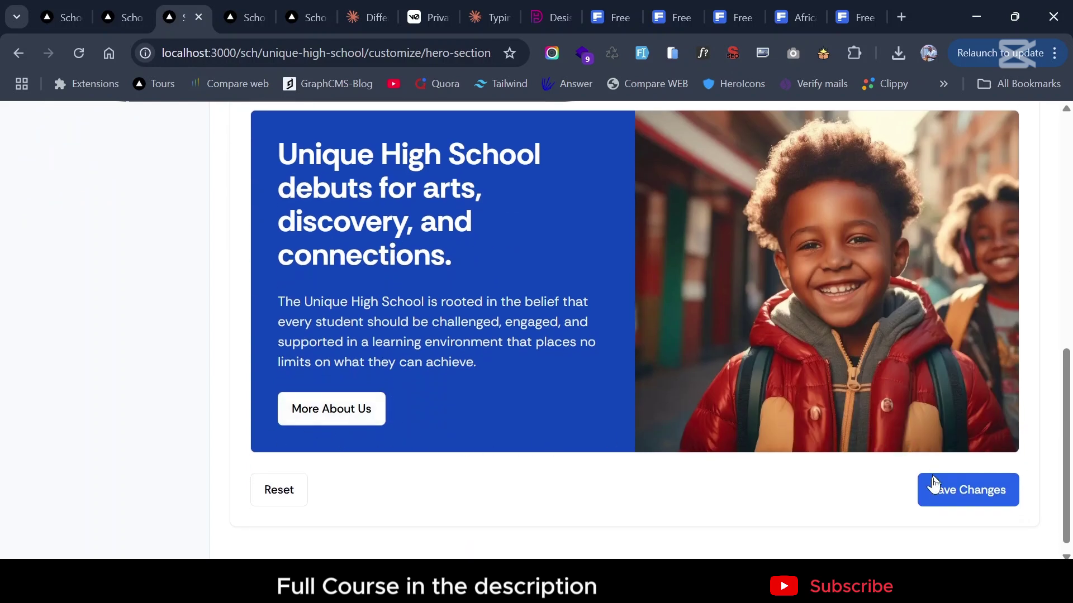
pyautogui.click(932, 490)
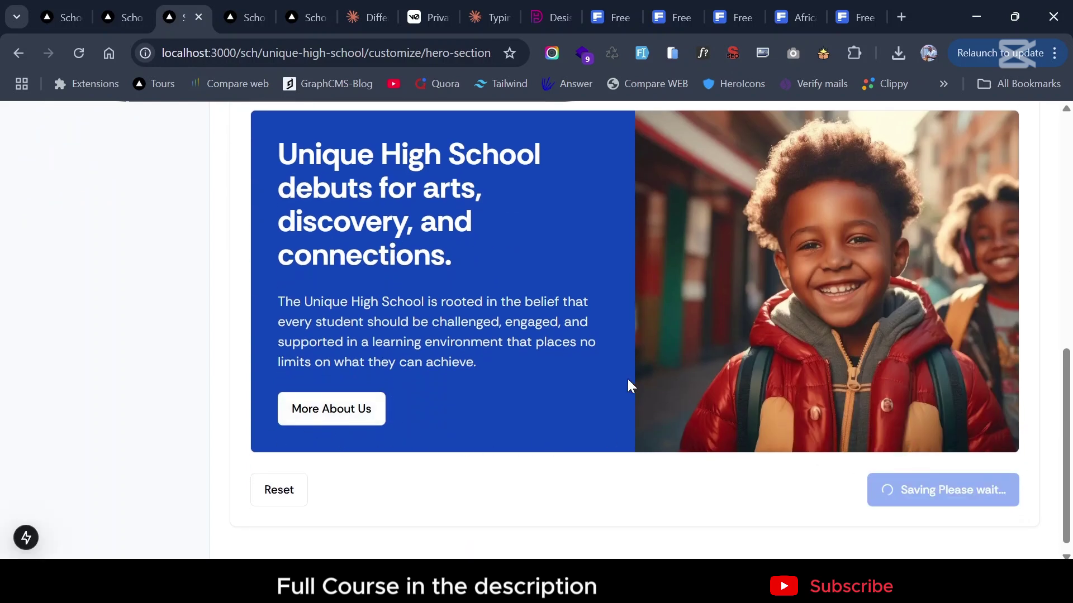
pyautogui.scroll(8, 477, 336)
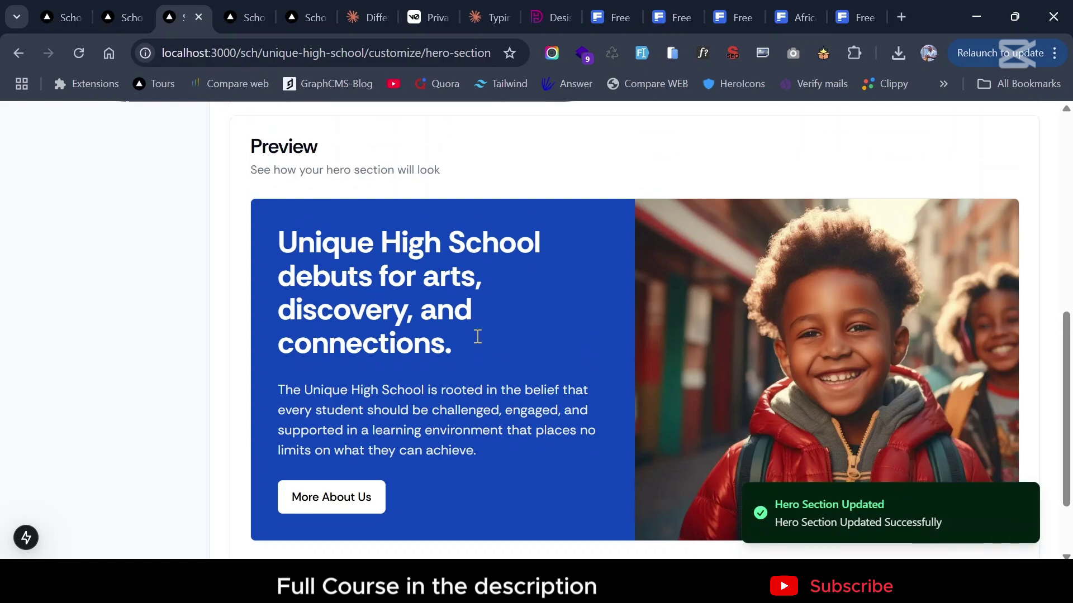
pyautogui.scroll(2, 478, 342)
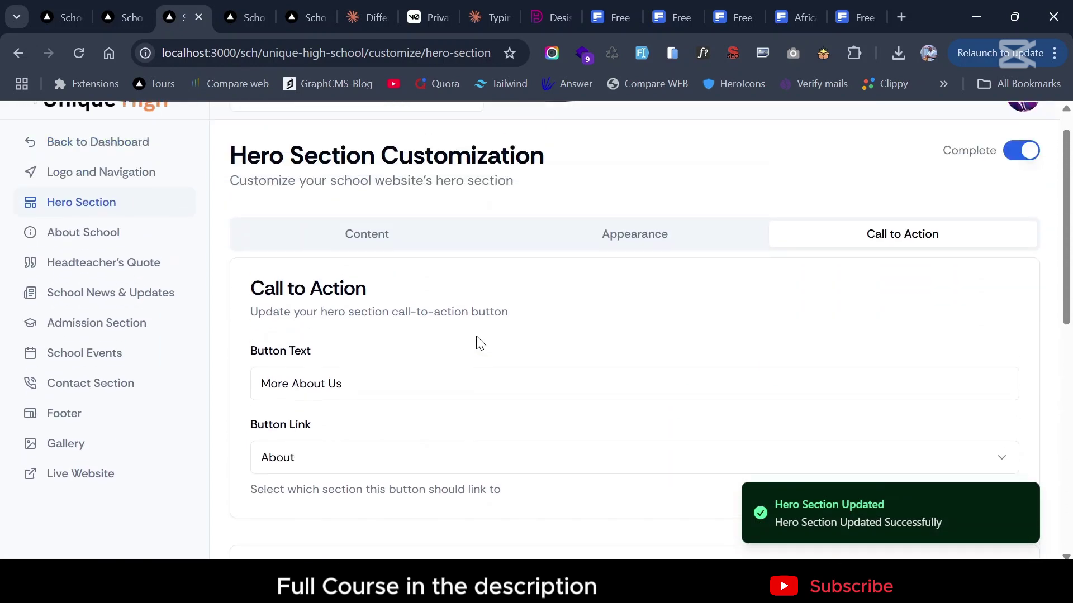
# Step: Reload the live website and inspect its hero image, call-to-action button and the About Our School section below
pyautogui.click(127, 13)
pyautogui.scroll(6, 167, 159)
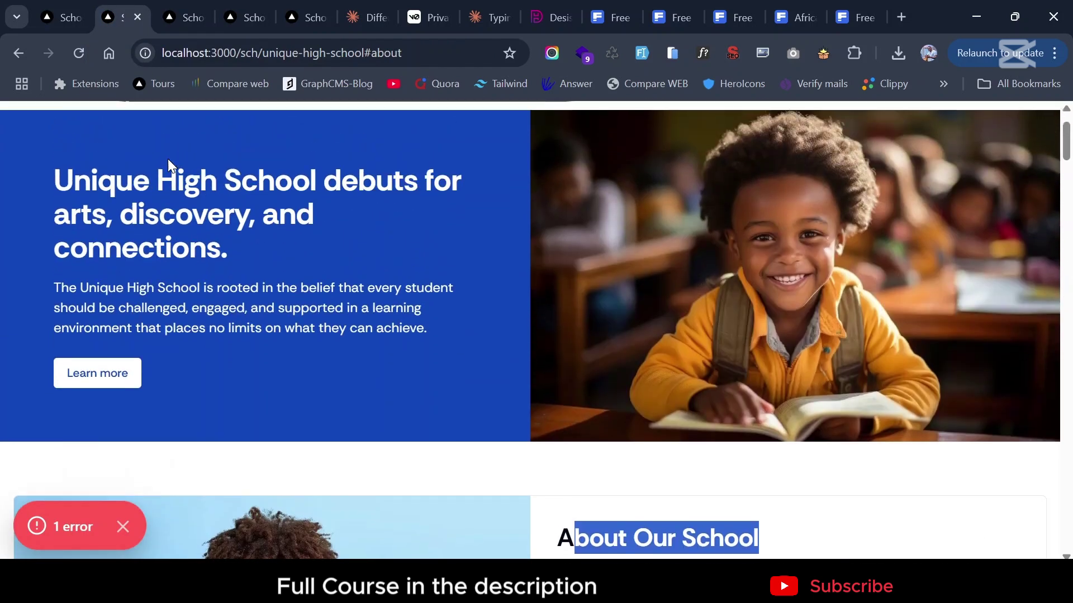
pyautogui.click(68, 54)
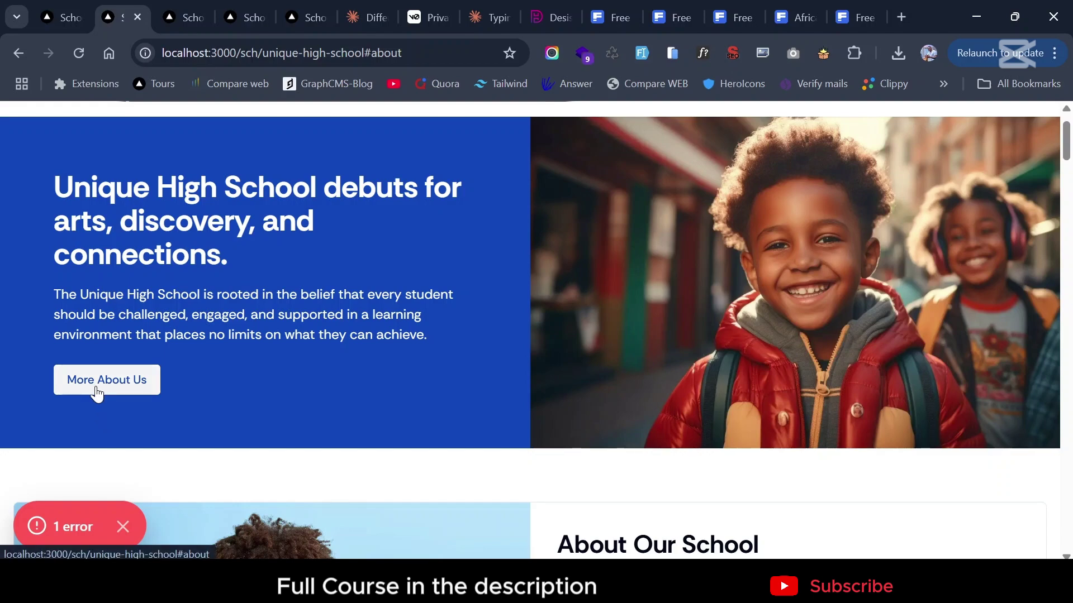
pyautogui.scroll(-6, 237, 373)
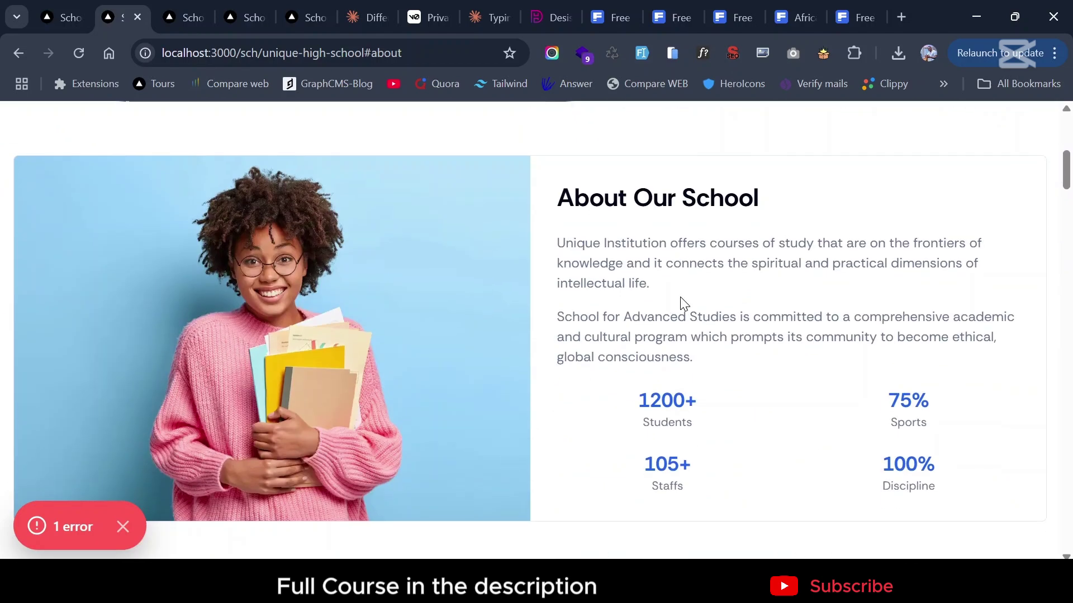
# Step: Return to the admin dashboard and open the About School customization, taking a brief look at the Headteacher's Quote page
pyautogui.click(187, 5)
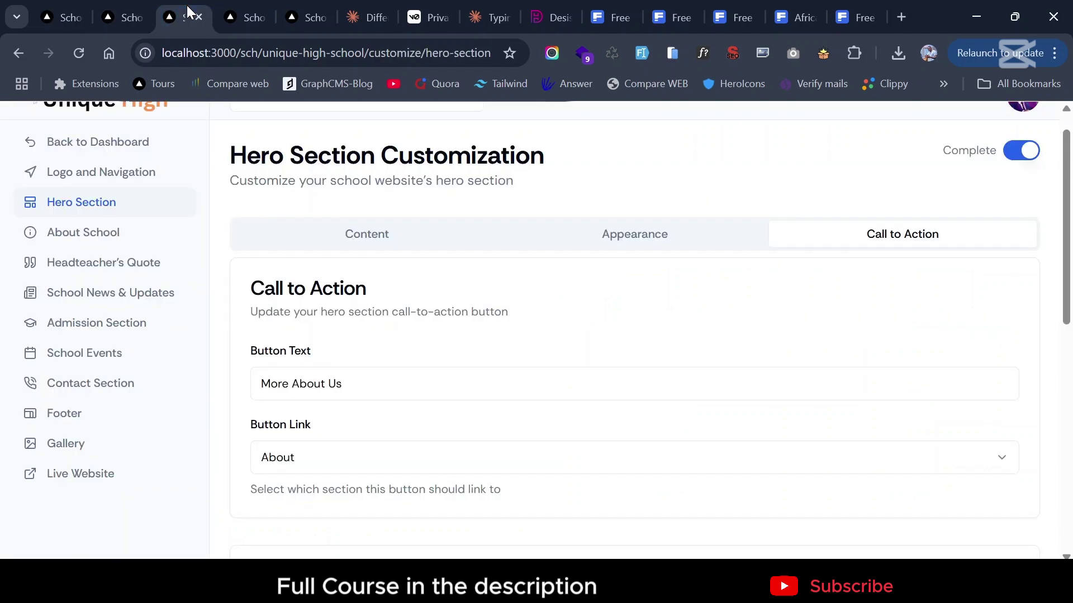
pyautogui.click(75, 244)
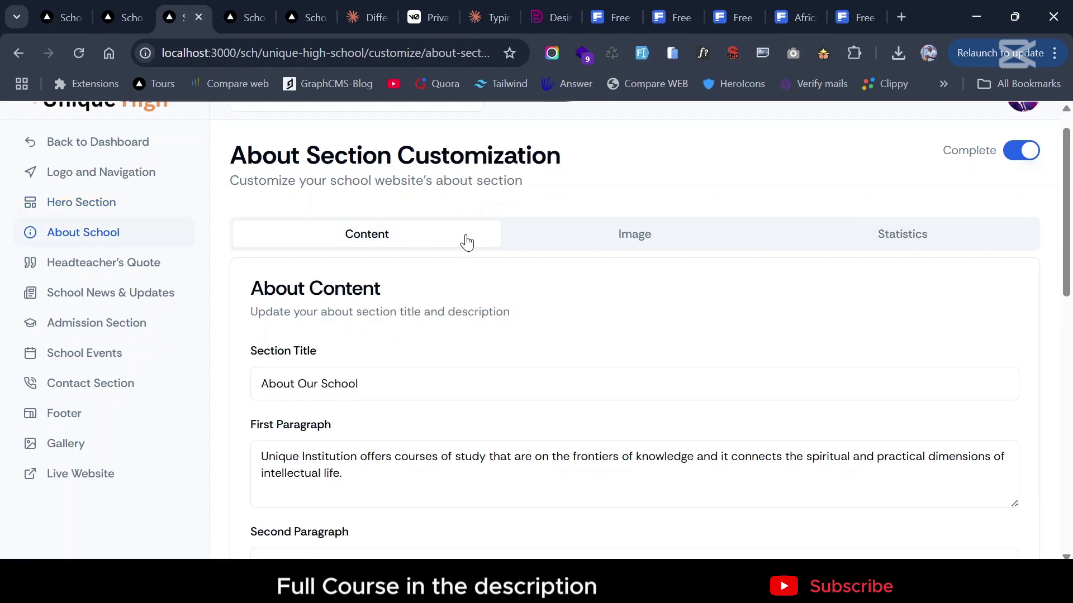
pyautogui.scroll(-1, 628, 274)
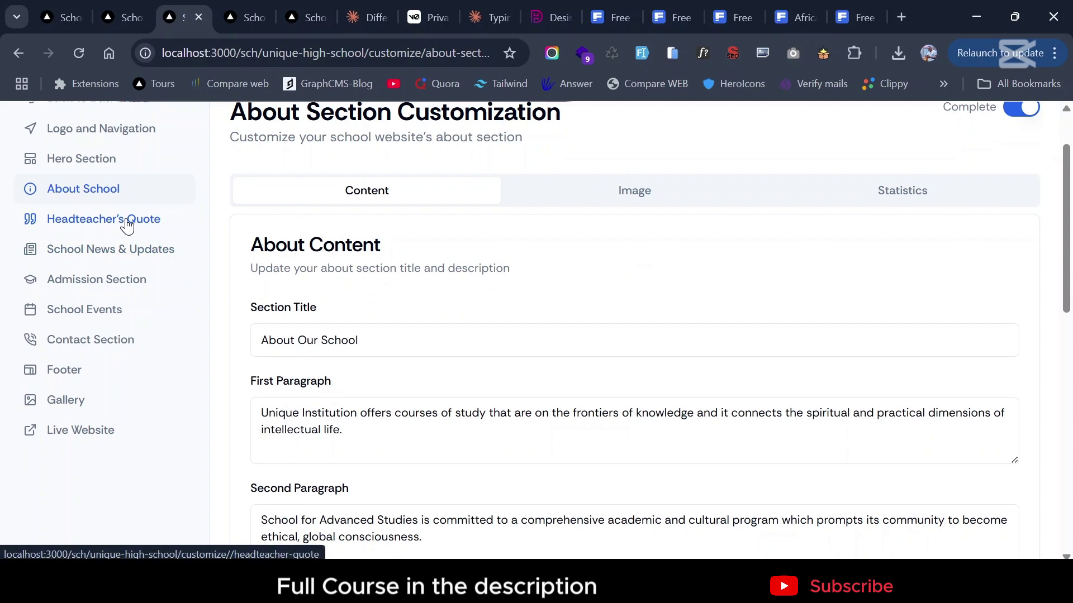
pyautogui.click(127, 222)
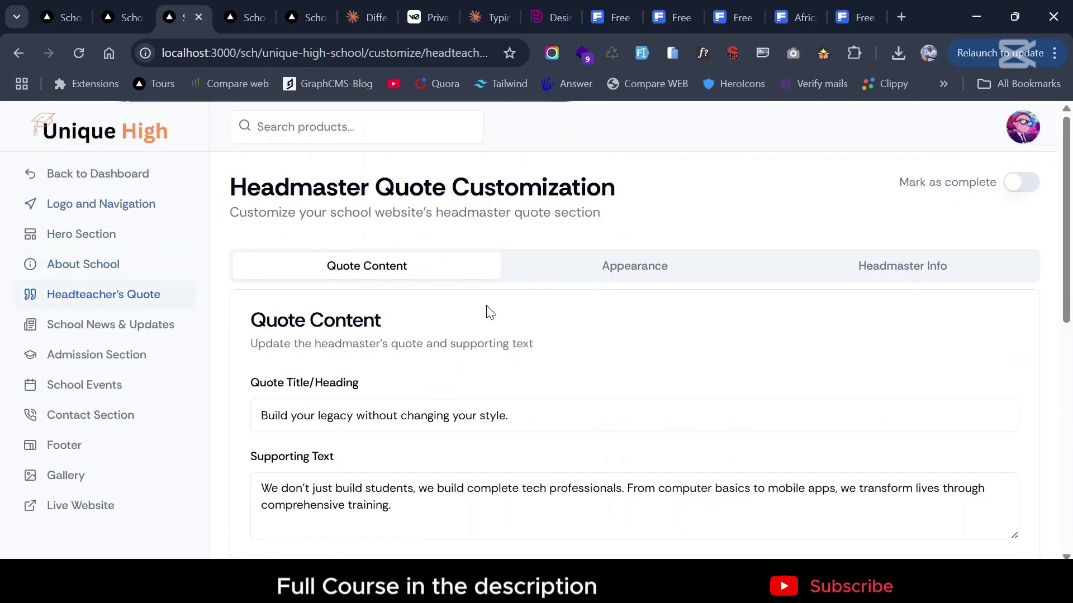
pyautogui.click(89, 269)
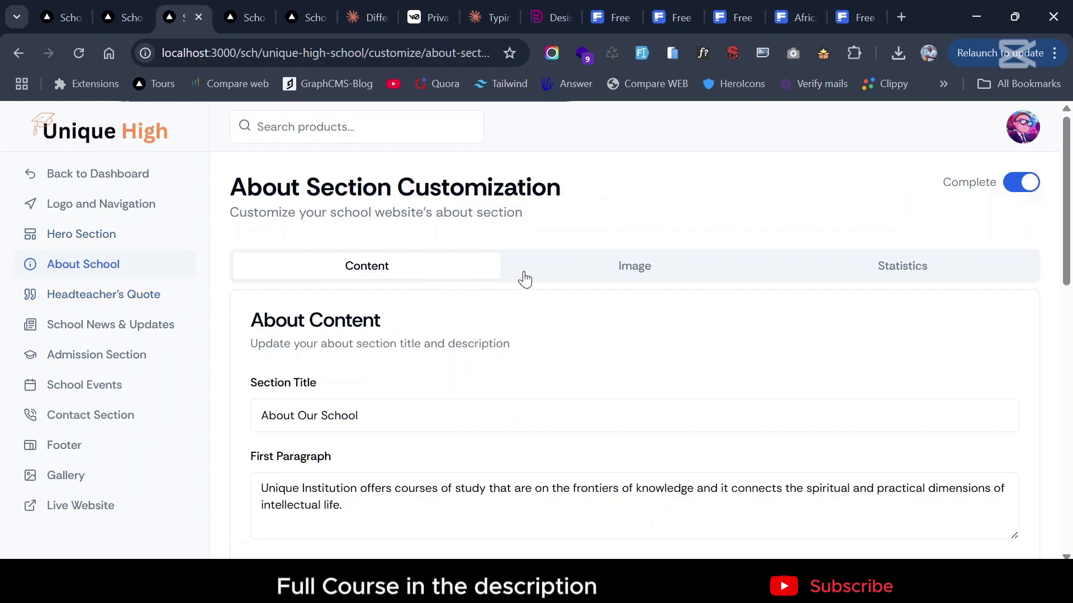
# Step: Upload the lovely-girl-sitting-stack-books picture from the Downloads folder as the about section's School Building Image
pyautogui.click(653, 266)
pyautogui.scroll(-1, 657, 266)
pyautogui.scroll(-2, 657, 267)
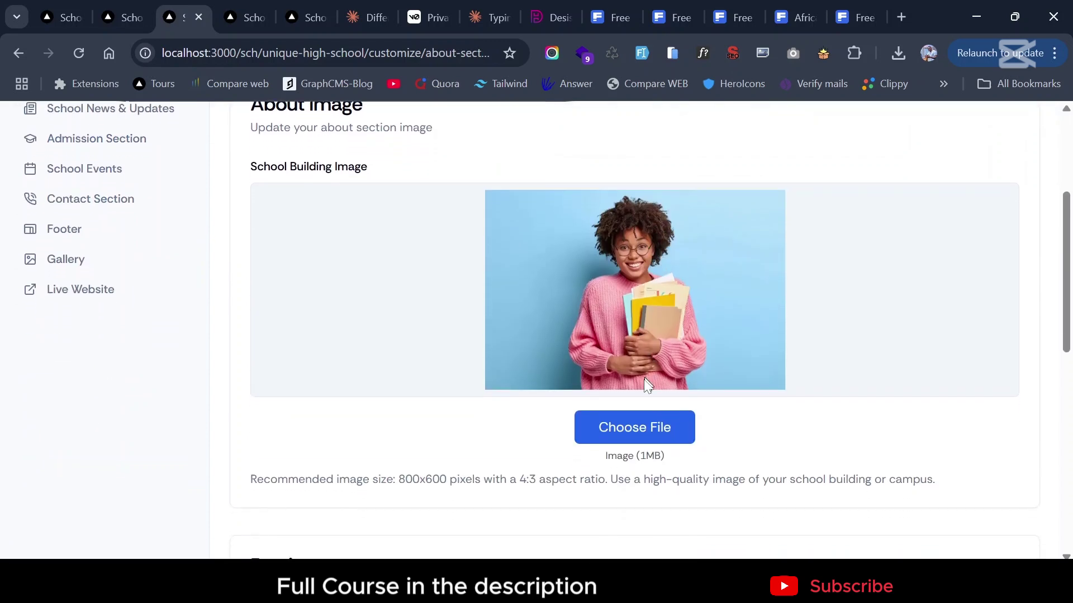
pyautogui.click(625, 427)
pyautogui.click(255, 152)
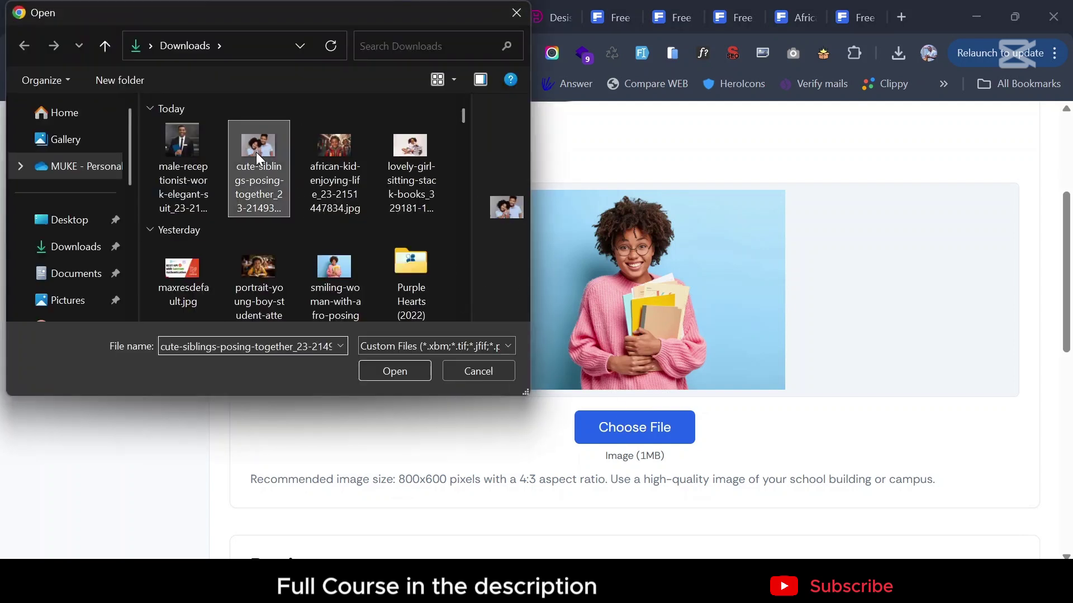
pyautogui.click(413, 159)
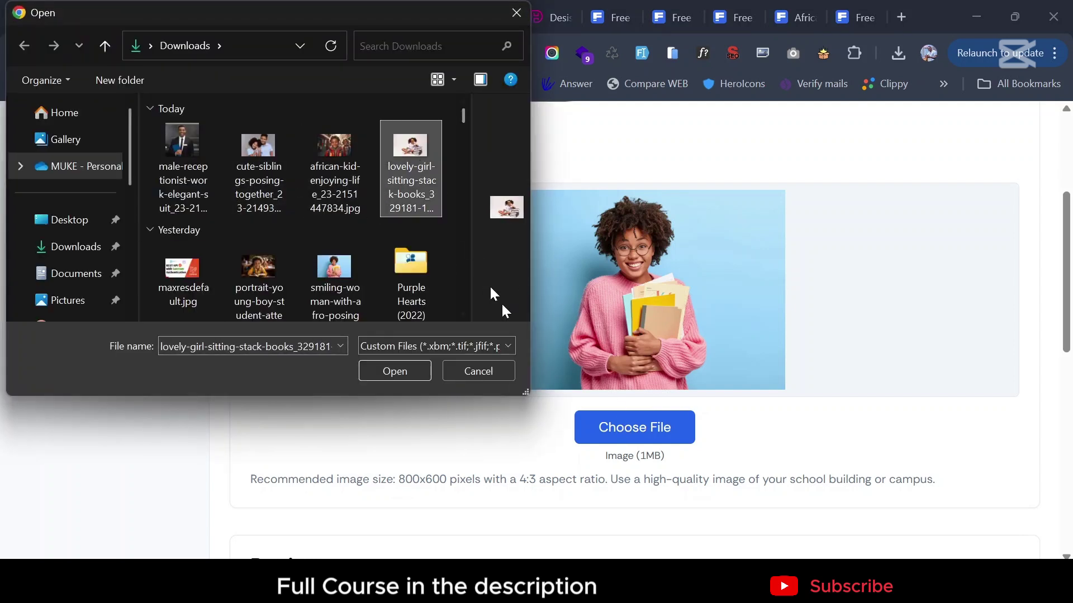
pyautogui.click(384, 370)
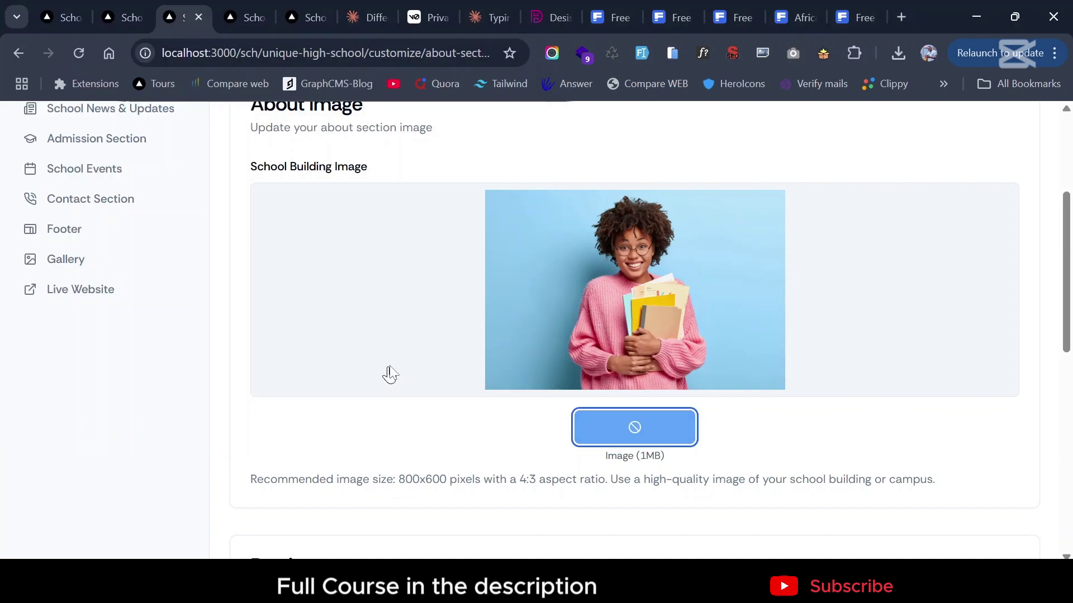
# Step: Check the new image in the about section preview and save the changes
pyautogui.scroll(-5, 593, 388)
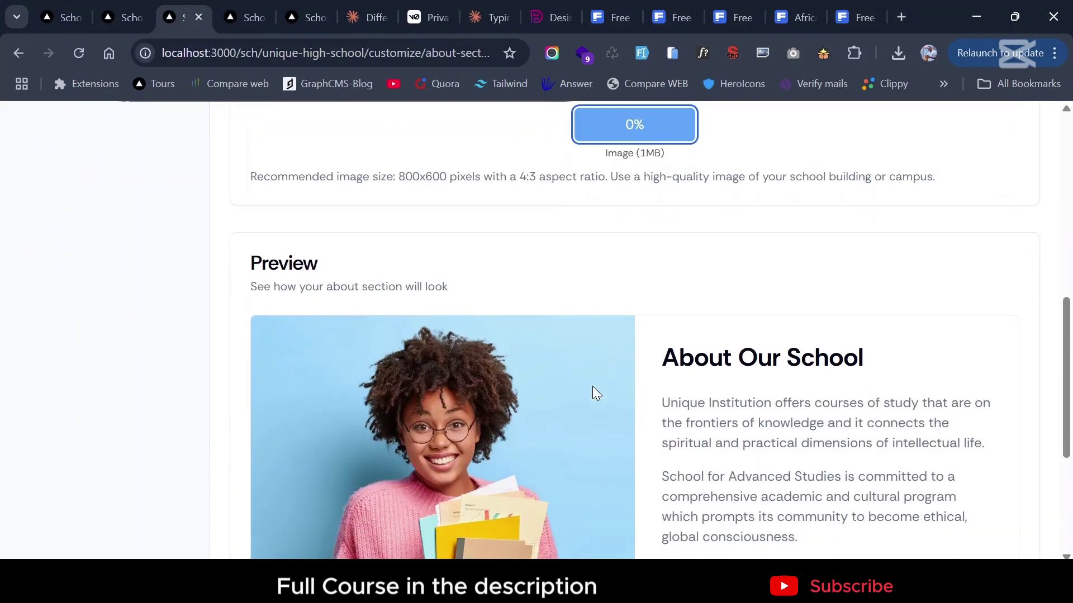
pyautogui.scroll(-4, 592, 386)
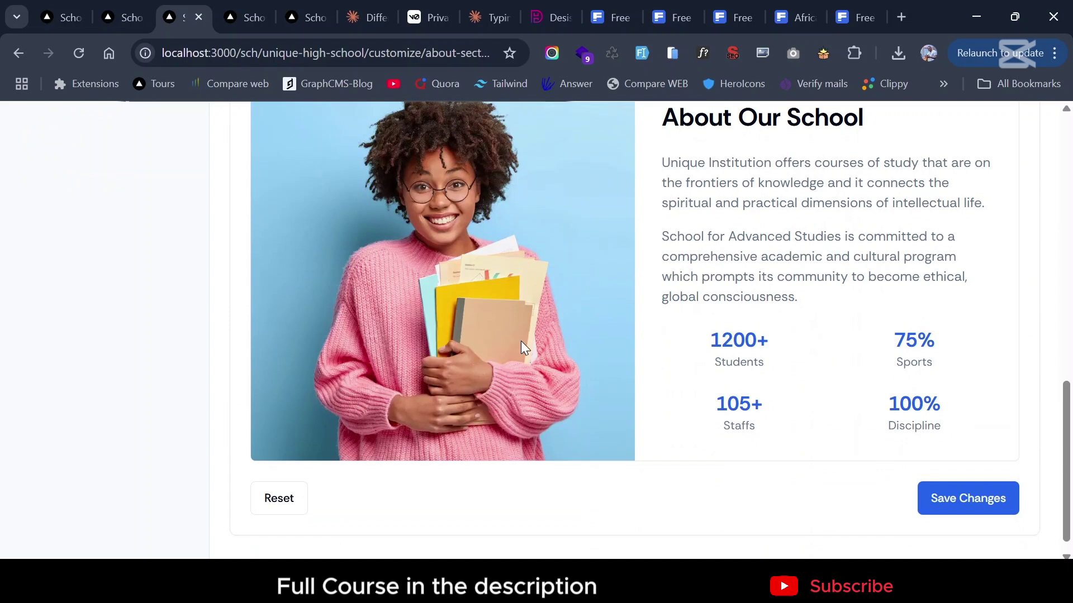
pyautogui.scroll(1, 520, 342)
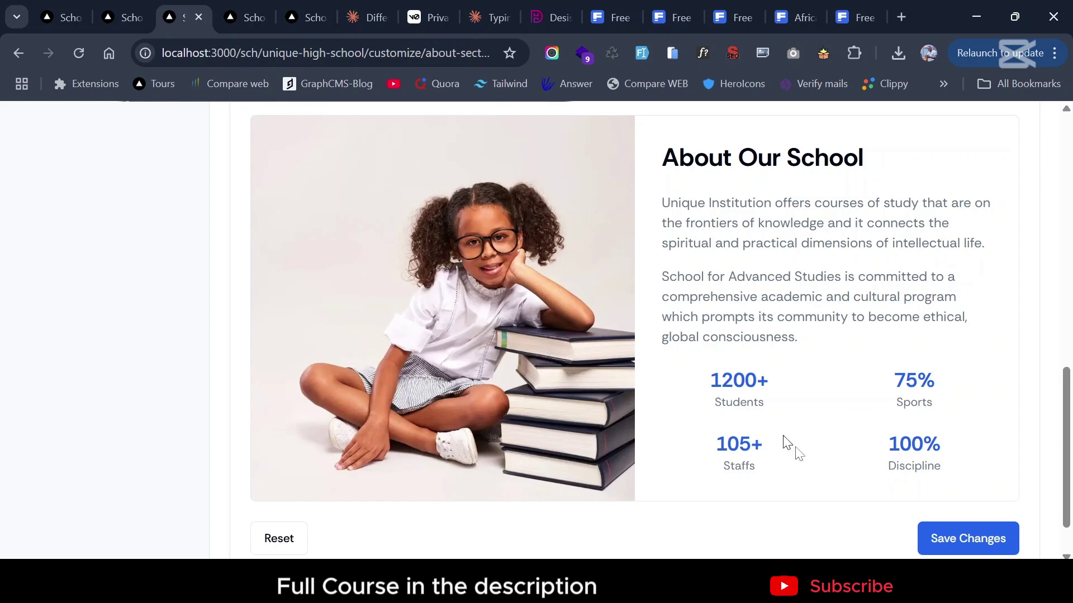
pyautogui.click(966, 542)
pyautogui.scroll(2, 612, 407)
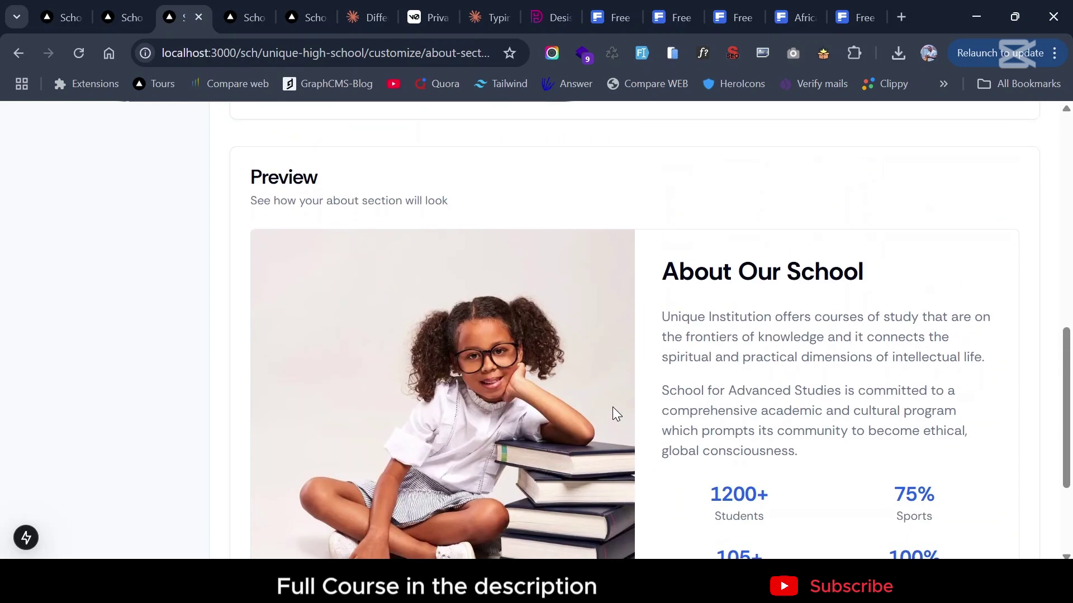
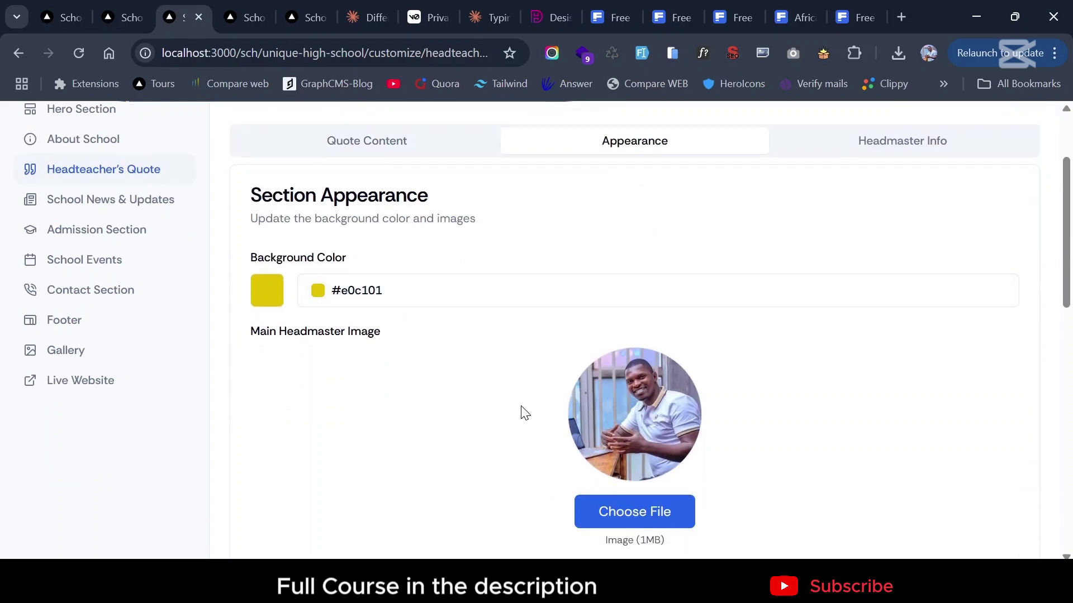
# Step: Review the headmaster quote's appearance settings, set its background color to purple #a400e0 and check the preview
pyautogui.scroll(-2, 522, 412)
pyautogui.scroll(4, 522, 412)
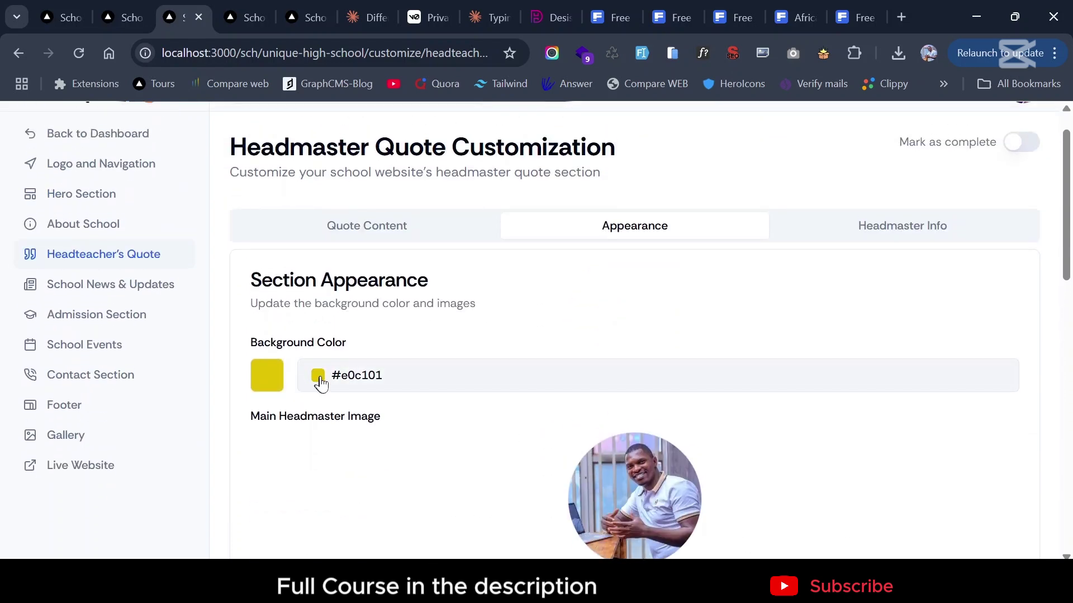
pyautogui.scroll(-10, 383, 383)
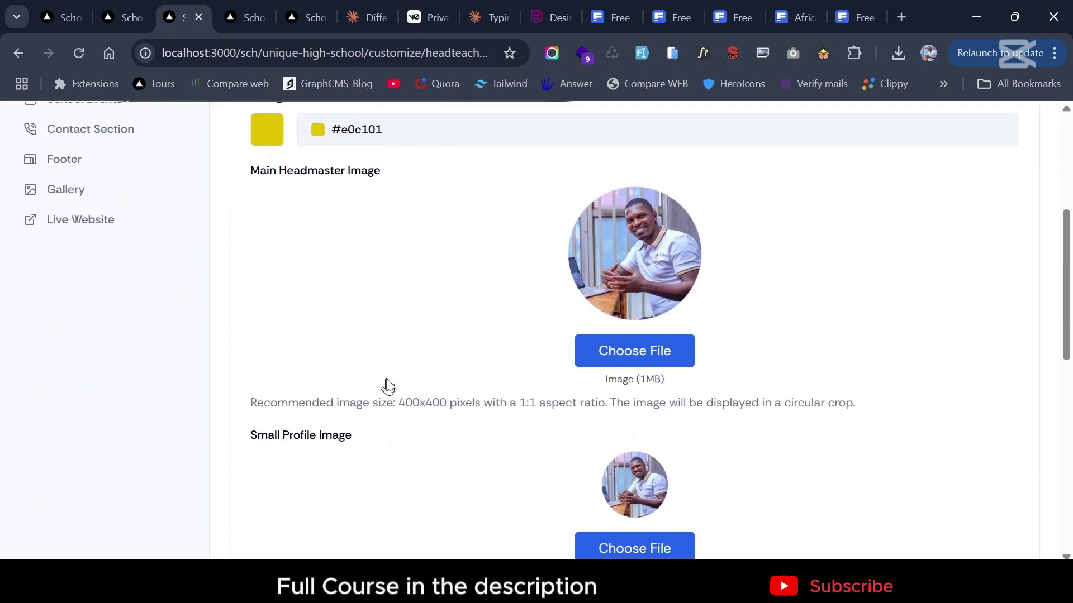
pyautogui.scroll(-2, 387, 377)
pyautogui.scroll(12, 387, 377)
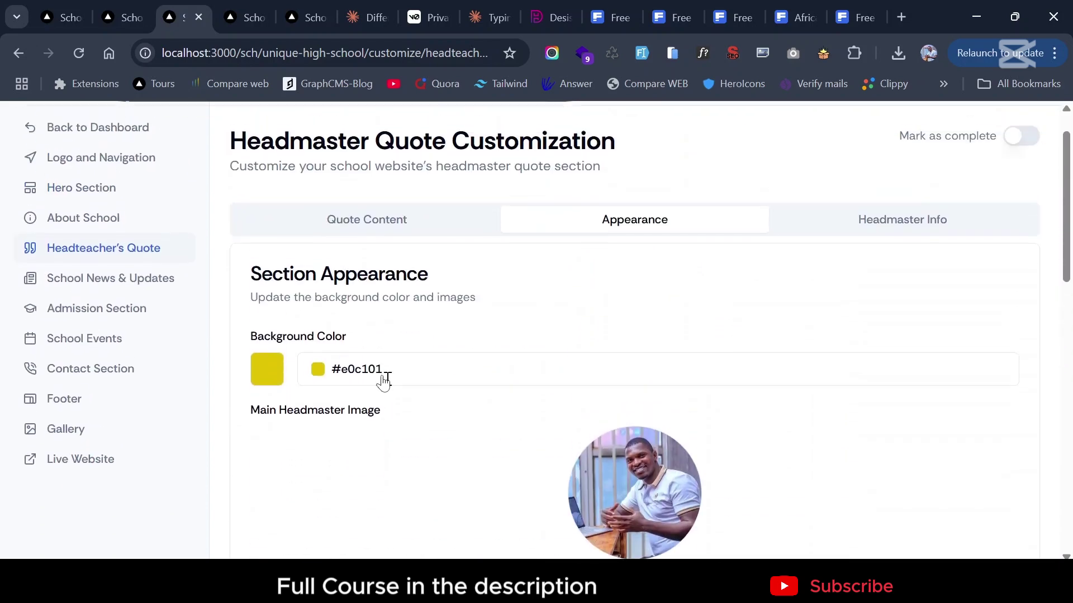
pyautogui.click(317, 369)
pyautogui.moveTo(587, 279); pyautogui.dragTo(698, 285)
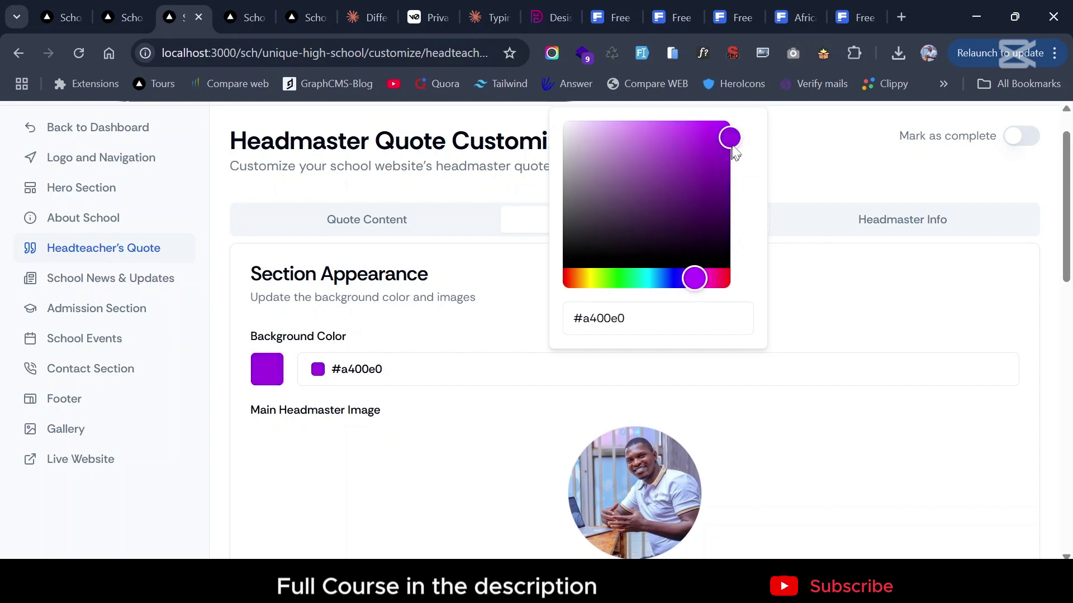
pyautogui.scroll(-10, 736, 148)
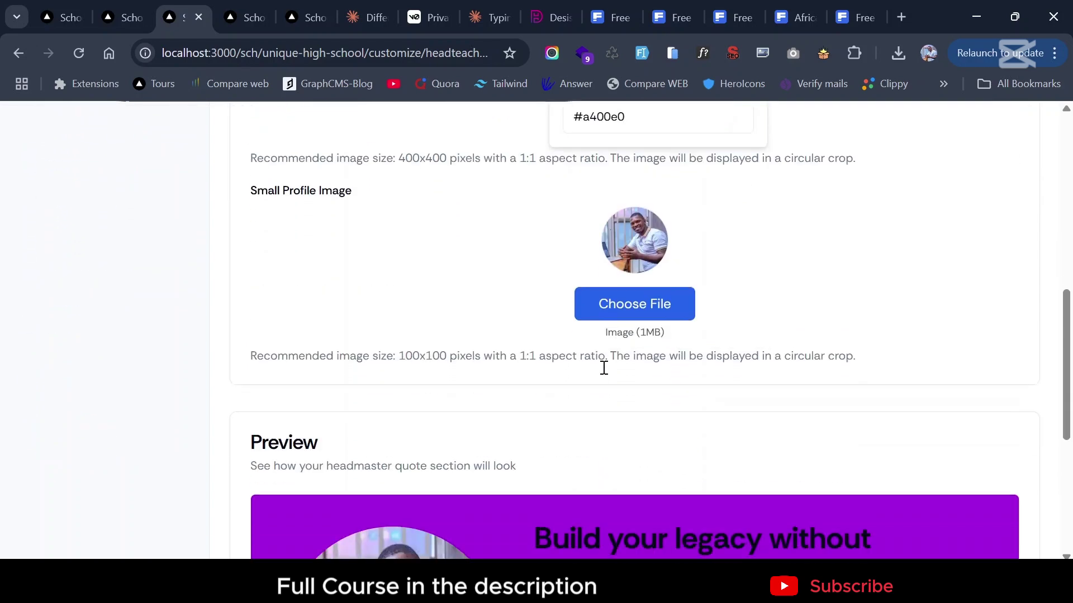
pyautogui.scroll(10, 602, 370)
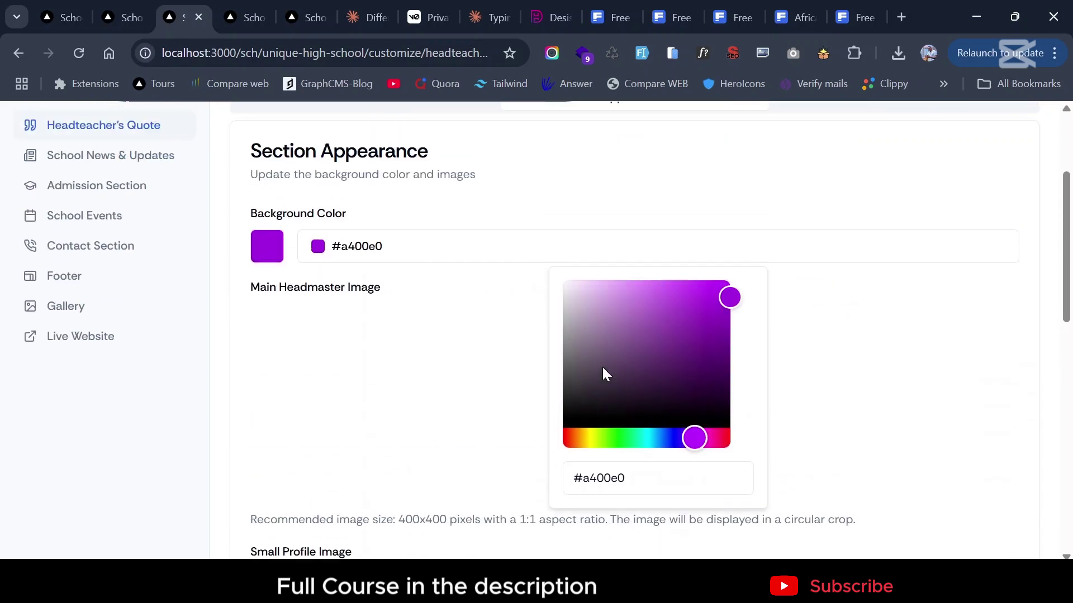
# Step: Lighten the quote section's background color to #d57af7 and check it in the preview
pyautogui.moveTo(731, 187); pyautogui.dragTo(648, 164)
pyautogui.scroll(-10, 492, 386)
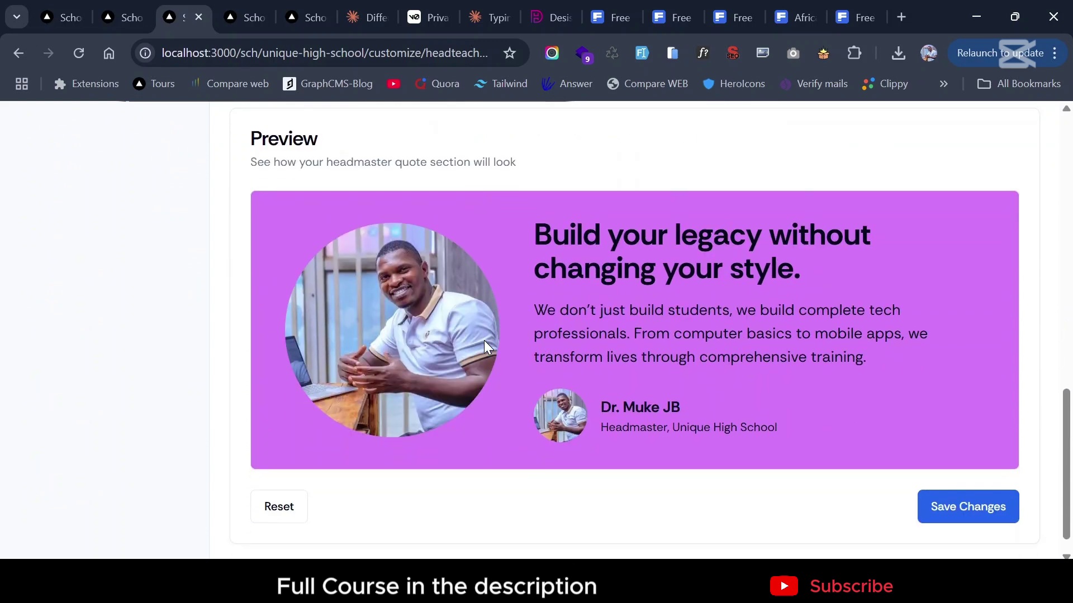
pyautogui.scroll(2, 483, 341)
pyautogui.scroll(8, 484, 341)
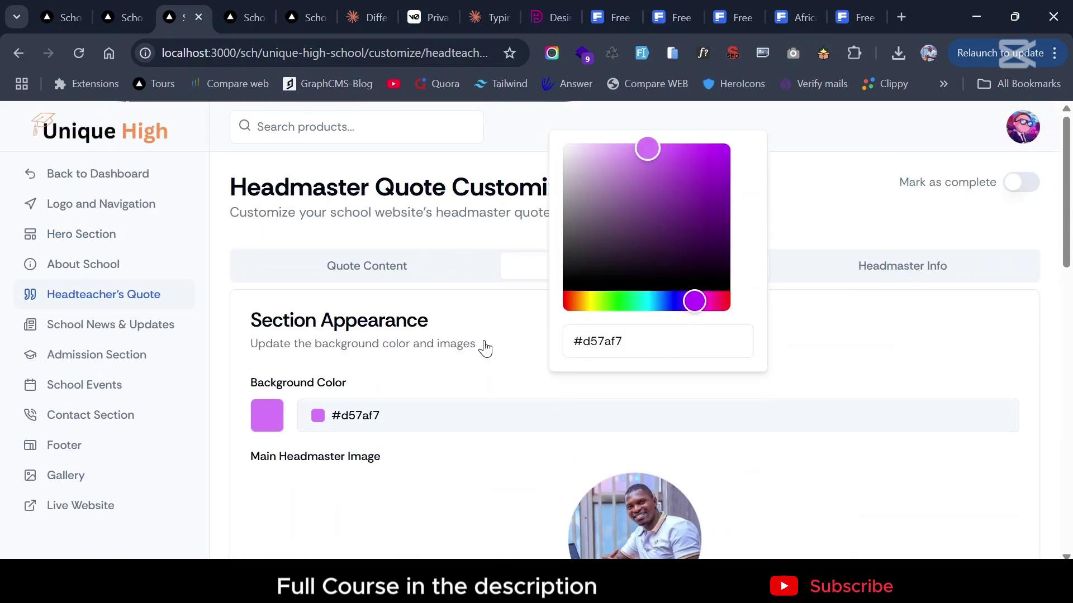
# Step: Shift the quote section's background color to pink #f77ad9, check the preview and close the color picker
pyautogui.moveTo(694, 324)
pyautogui.mouseDown()
pyautogui.moveTo(630, 326)
pyautogui.moveTo(710, 322)
pyautogui.mouseUp()
pyautogui.scroll(-3, 711, 324)
pyautogui.scroll(-10, 710, 319)
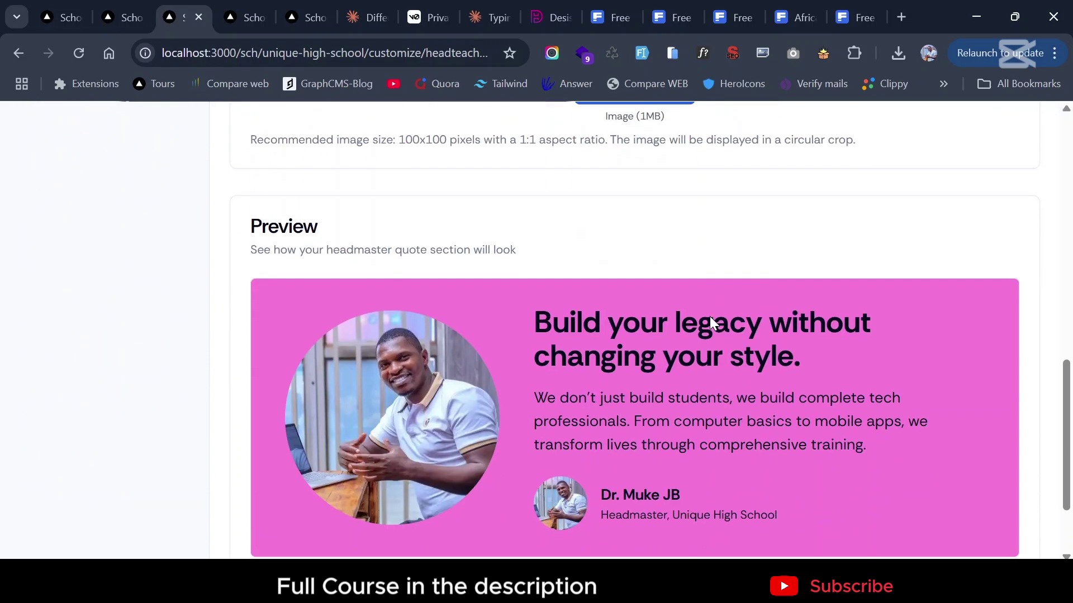
pyautogui.scroll(-1, 711, 320)
pyautogui.scroll(12, 710, 318)
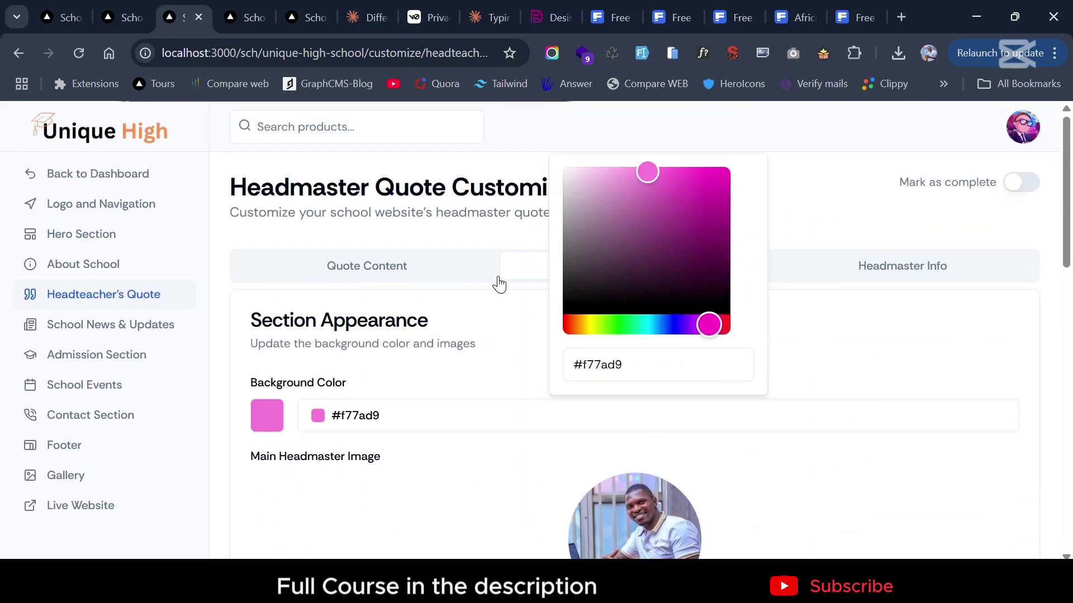
pyautogui.click(498, 282)
pyautogui.click(565, 266)
# Step: Upload the male-receptionist-work-elegant-suit picture from the Downloads folder as the Main Headmaster Image
pyautogui.scroll(-8, 665, 311)
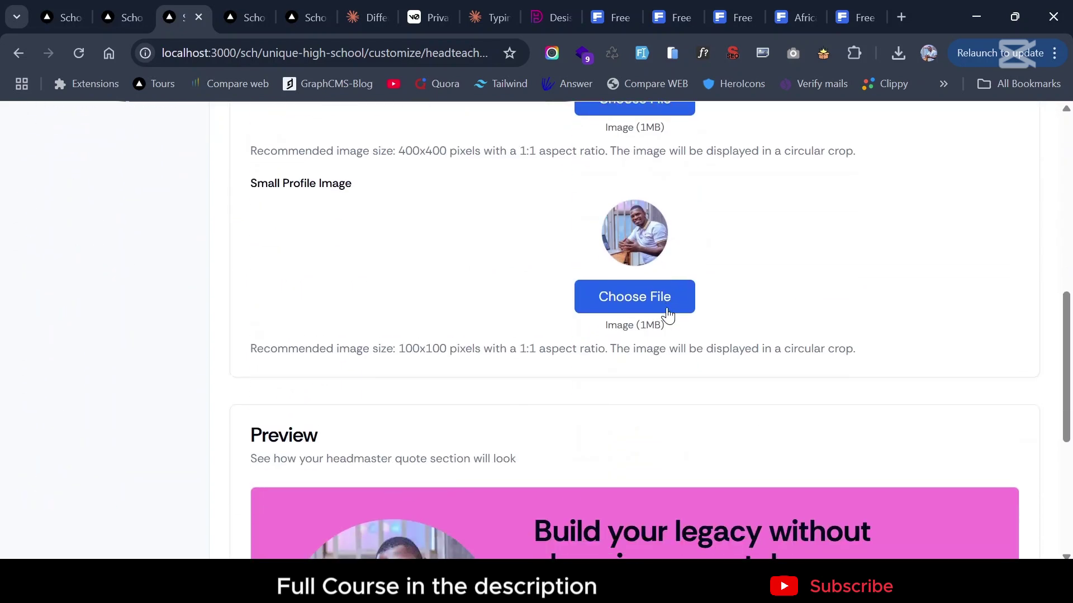
pyautogui.scroll(-1, 615, 313)
pyautogui.scroll(3, 615, 315)
pyautogui.scroll(-6, 615, 316)
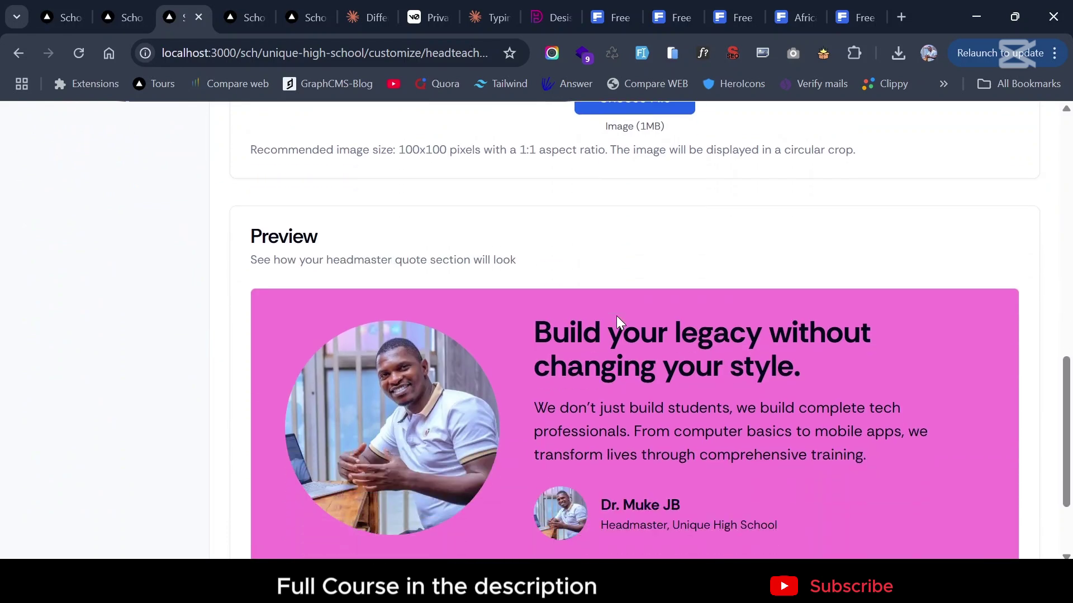
pyautogui.scroll(-2, 617, 317)
pyautogui.scroll(7, 365, 286)
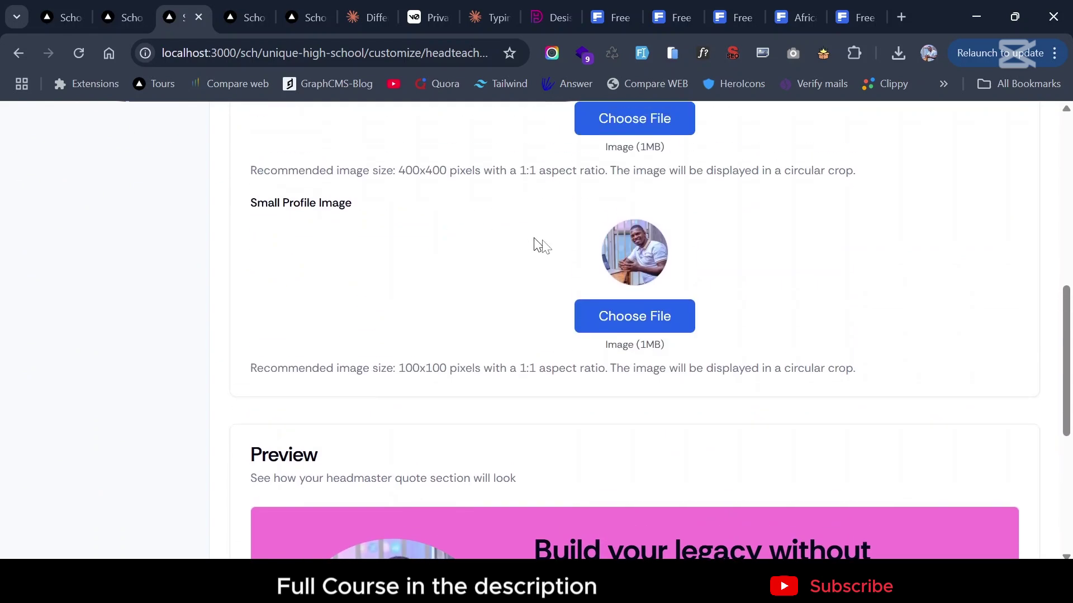
pyautogui.click(633, 244)
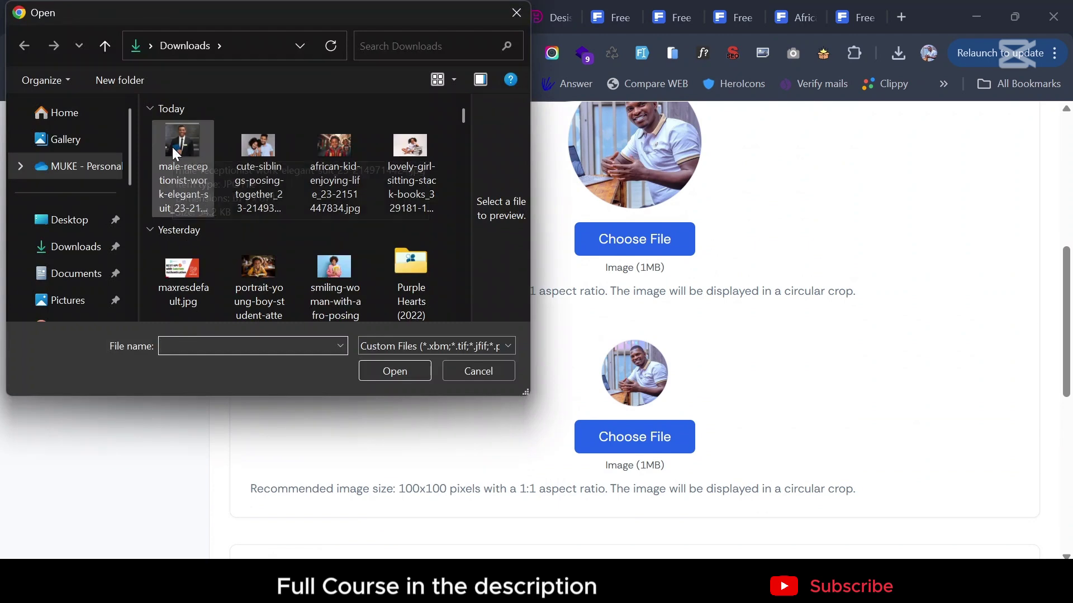
pyautogui.click(176, 154)
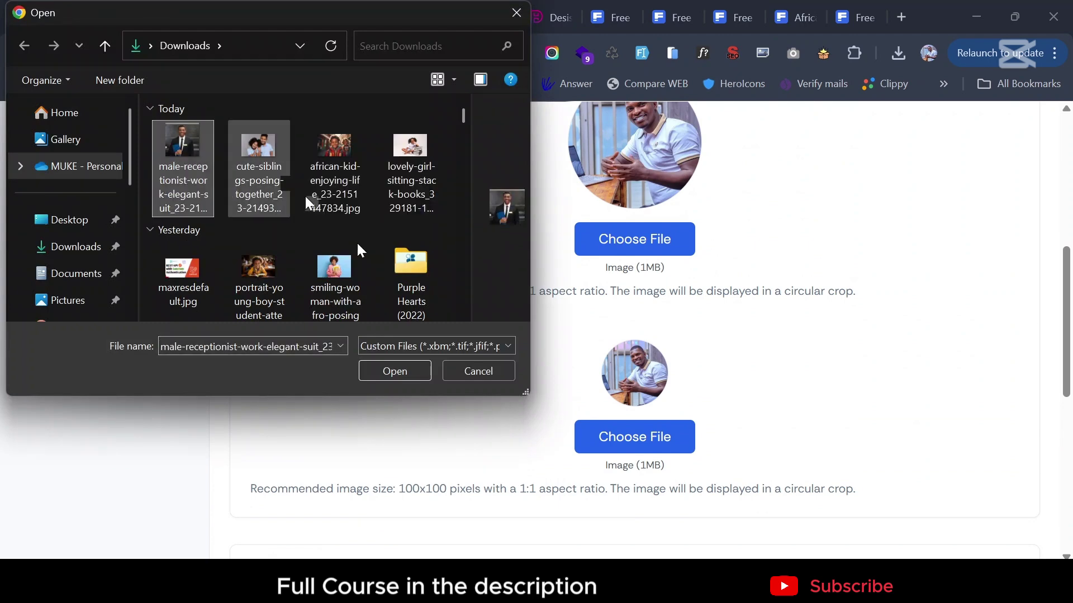
pyautogui.click(400, 382)
pyautogui.scroll(-5, 398, 374)
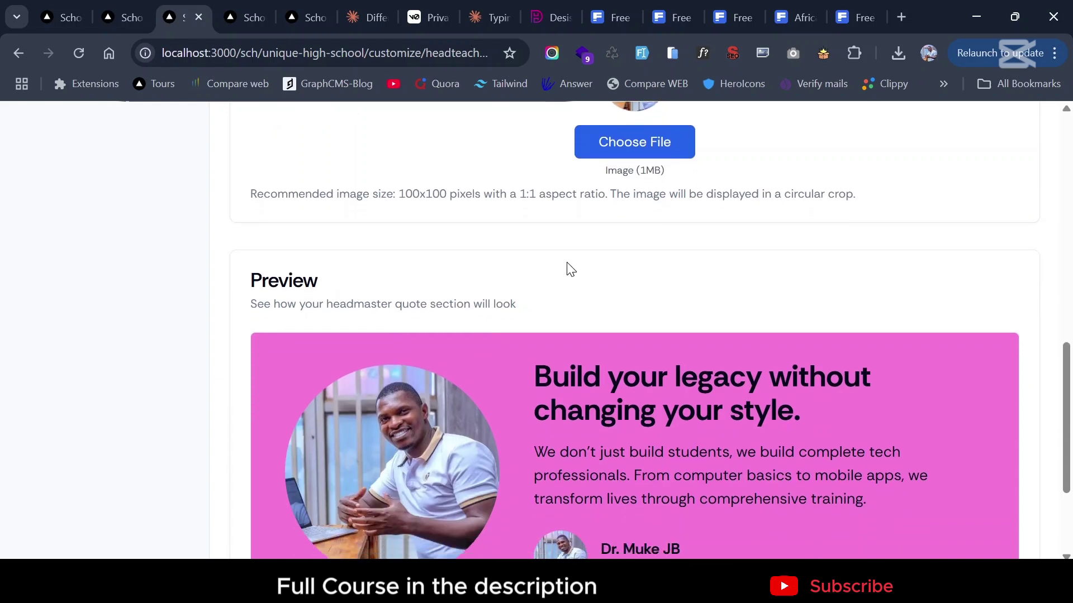
# Step: Upload the same male-receptionist-work-elegant-suit picture as the Small Profile Image and check the headmaster quote preview
pyautogui.scroll(2, 569, 267)
pyautogui.click(627, 237)
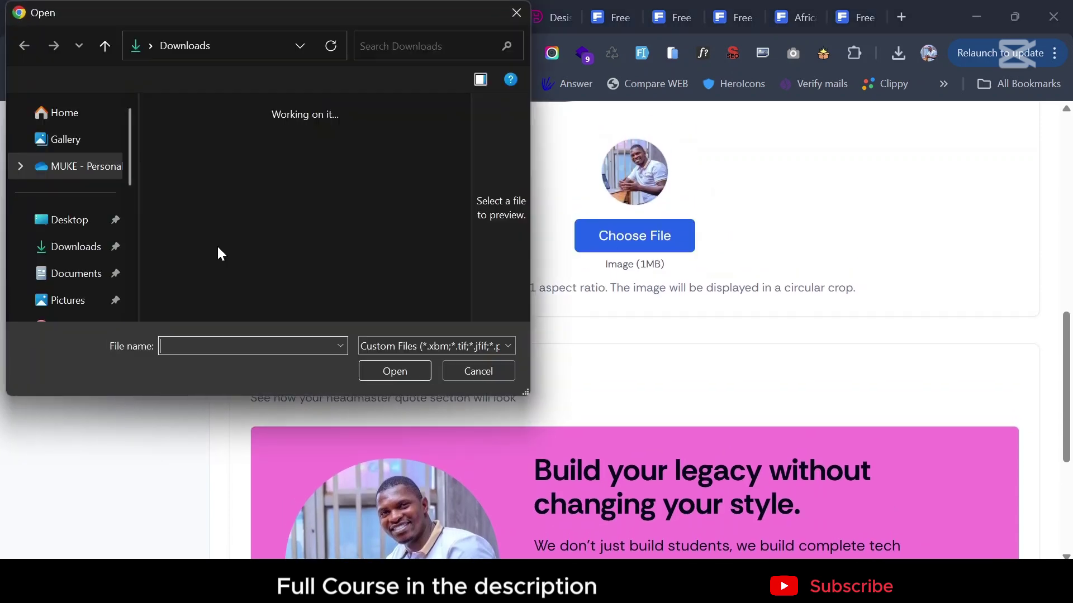
pyautogui.click(188, 175)
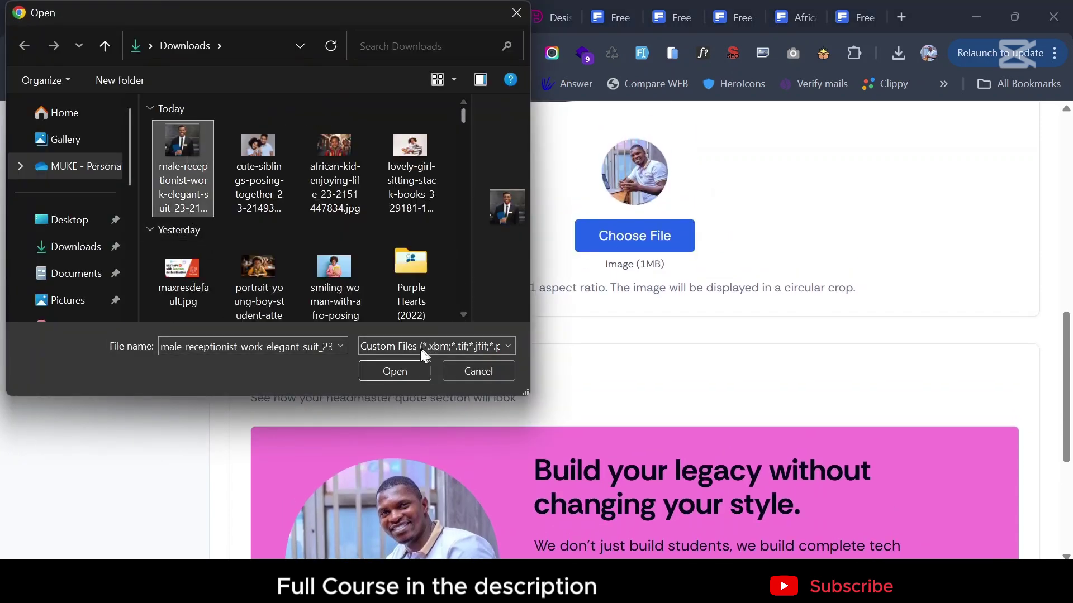
pyautogui.click(402, 371)
pyautogui.scroll(6, 675, 329)
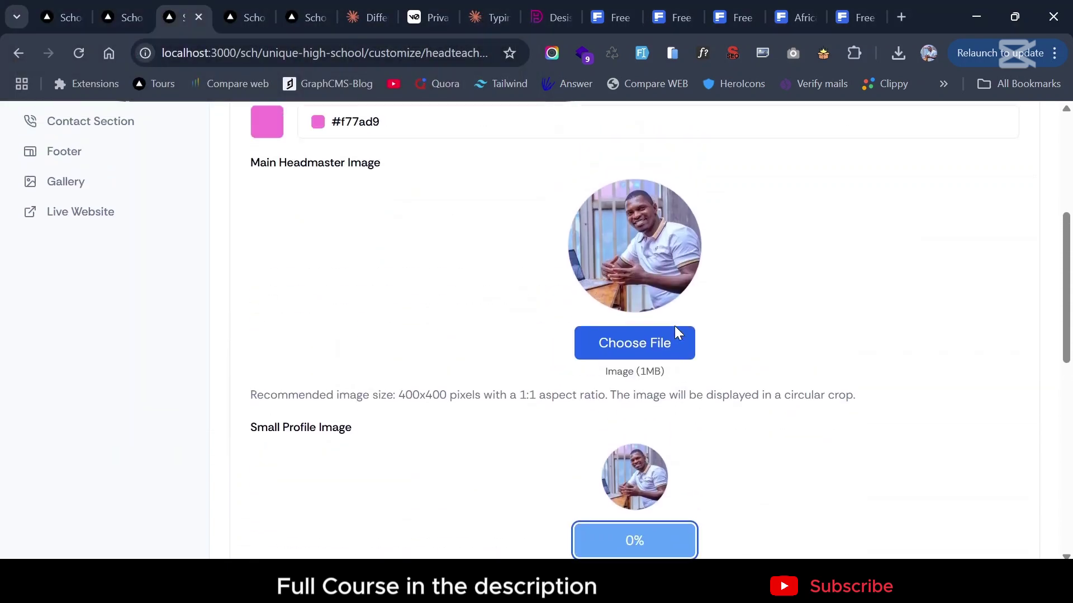
pyautogui.scroll(-9, 676, 331)
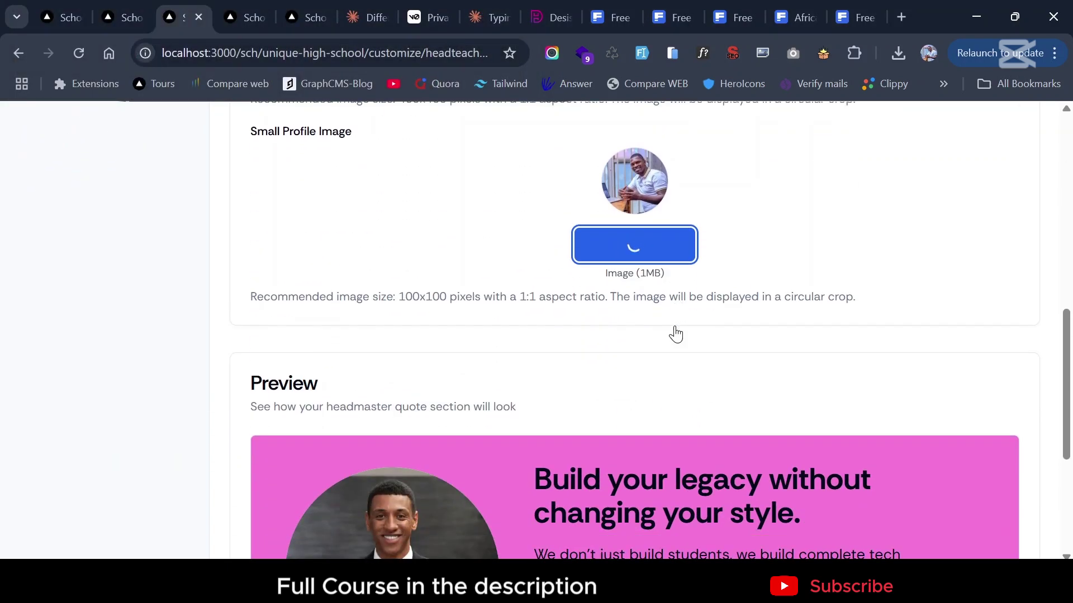
pyautogui.scroll(-1, 677, 332)
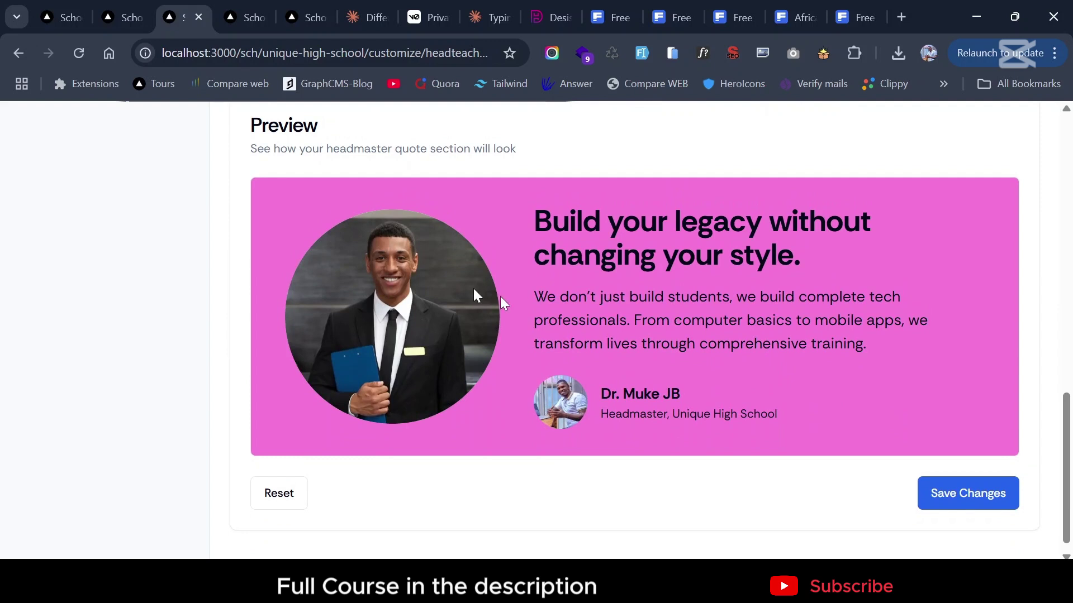
# Step: Save the headmaster quote changes and check the updated quote section on the reloaded live school website
pyautogui.click(955, 496)
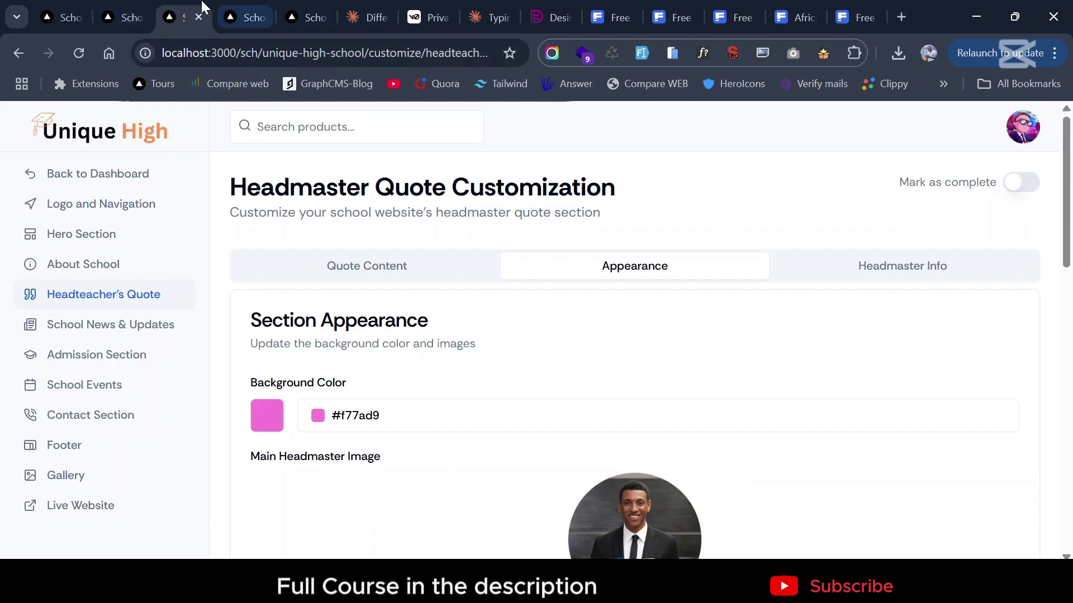
pyautogui.moveTo(113, 6); pyautogui.dragTo(143, 29)
pyautogui.click(64, 54)
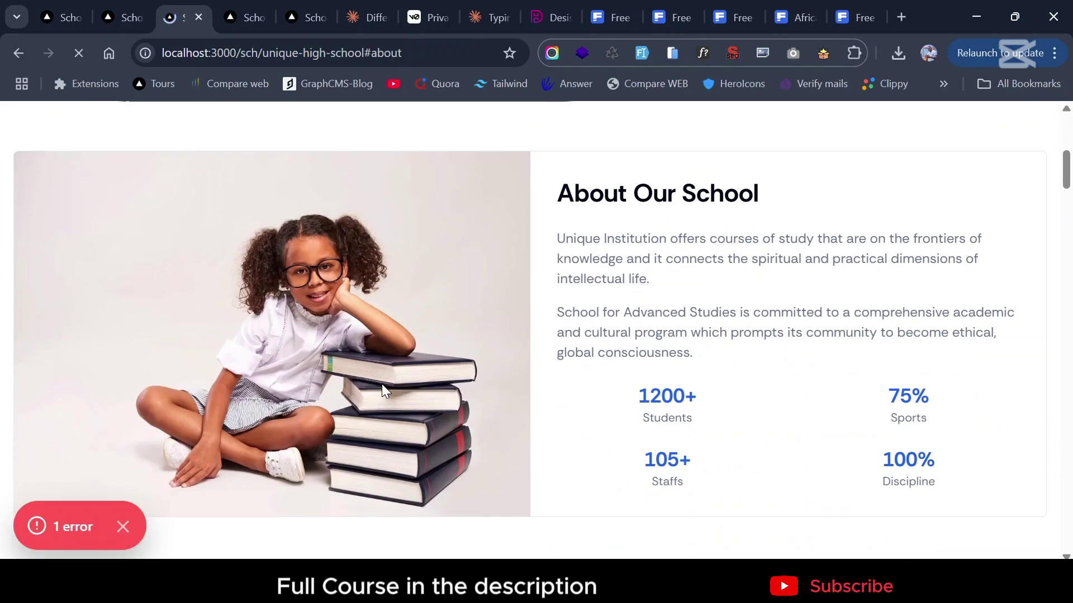
pyautogui.scroll(-9, 692, 307)
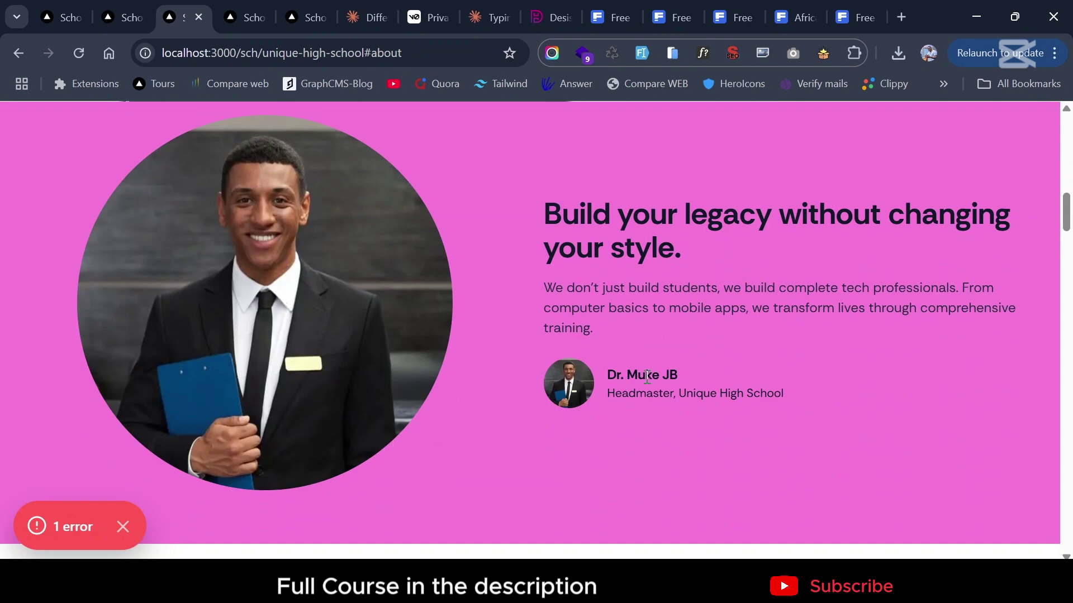
pyautogui.scroll(-3, 400, 394)
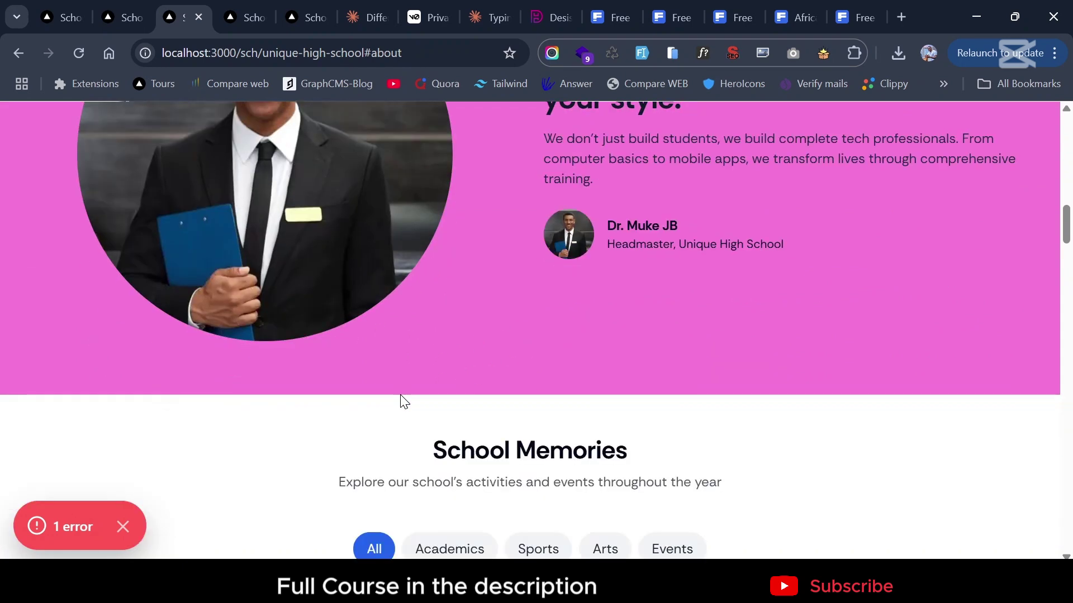
pyautogui.scroll(4, 400, 393)
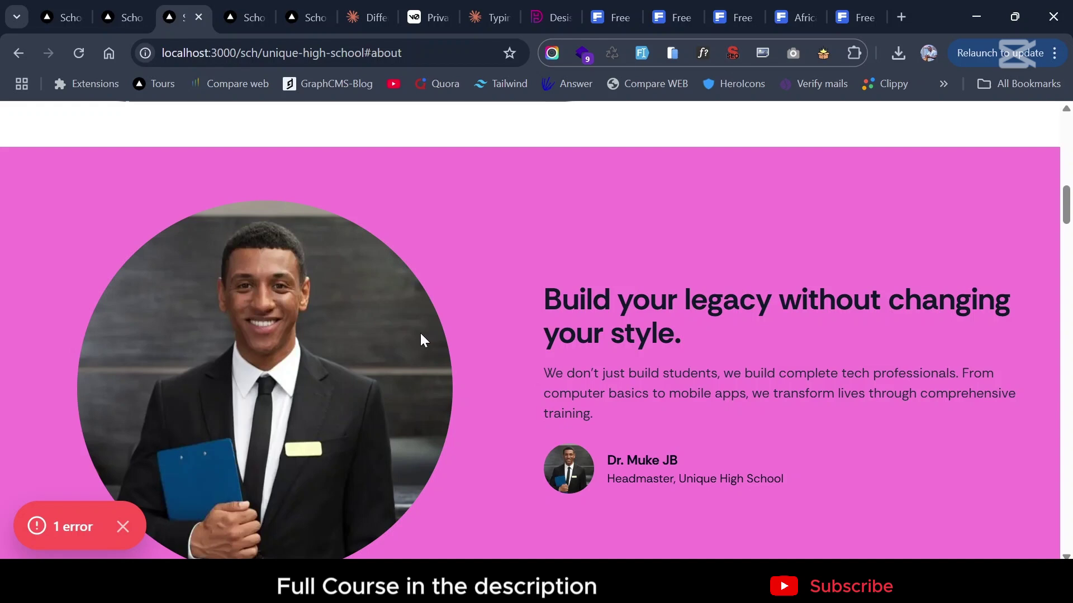
# Step: Compare the headmaster quote preview on the other open customization page with the quote section on the live website
pyautogui.click(246, 17)
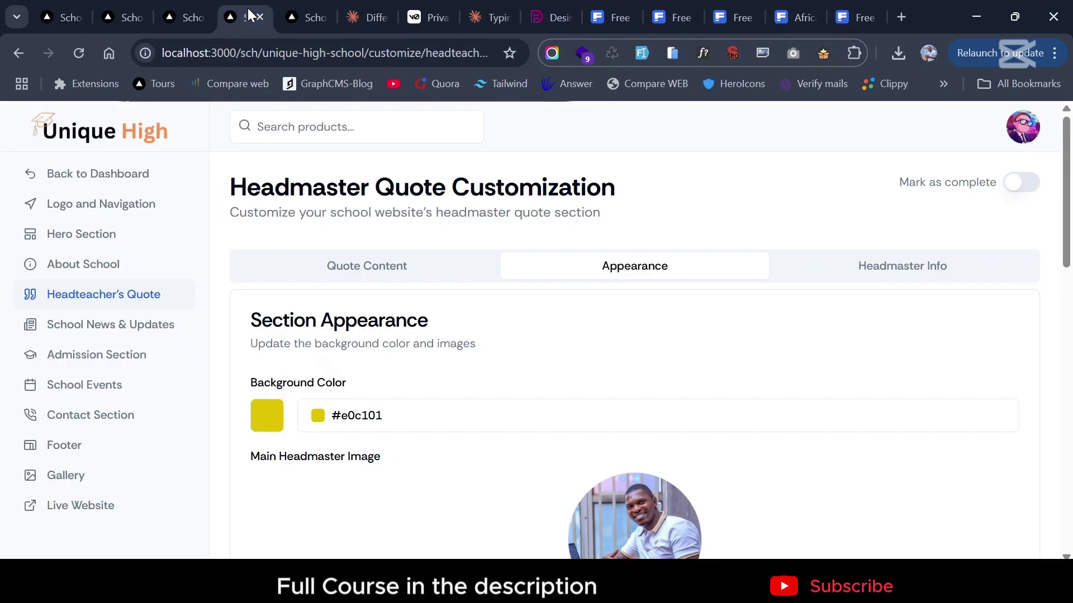
pyautogui.scroll(-15, 396, 278)
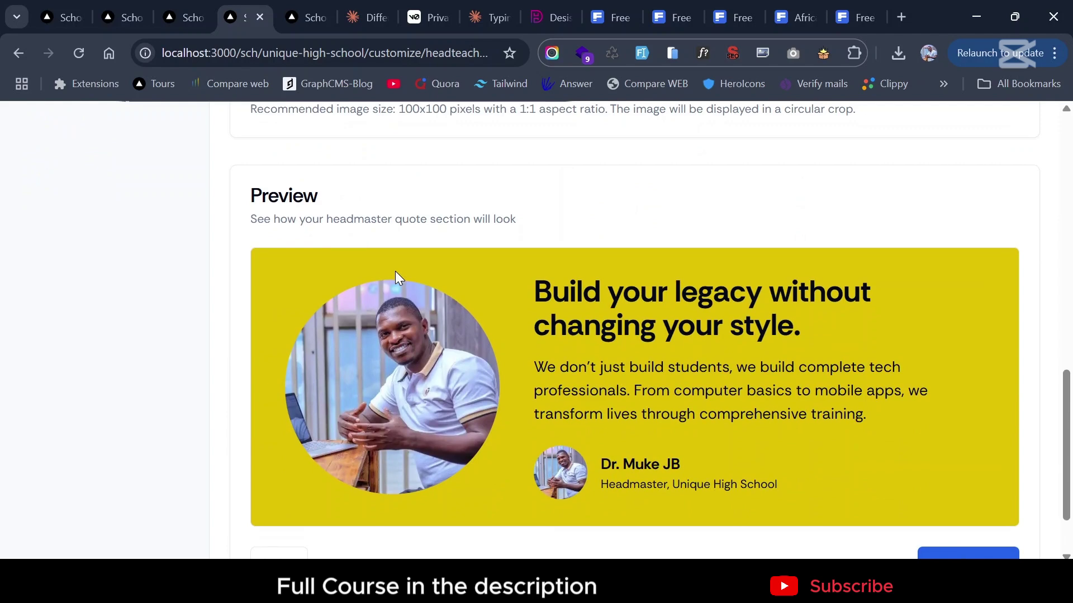
pyautogui.scroll(3, 363, 259)
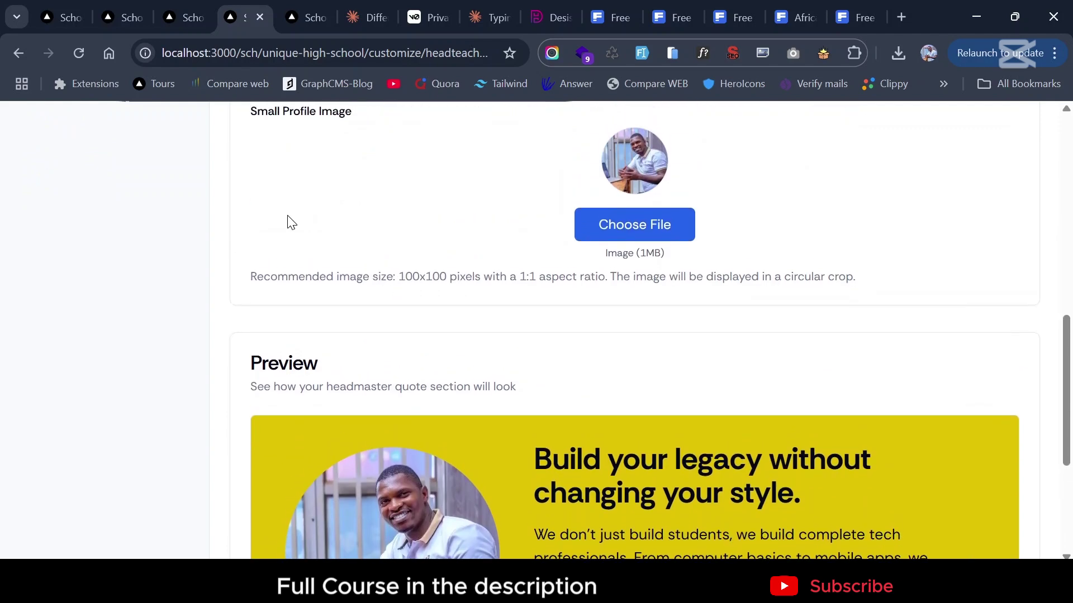
pyautogui.scroll(6, 288, 218)
pyautogui.click(183, 15)
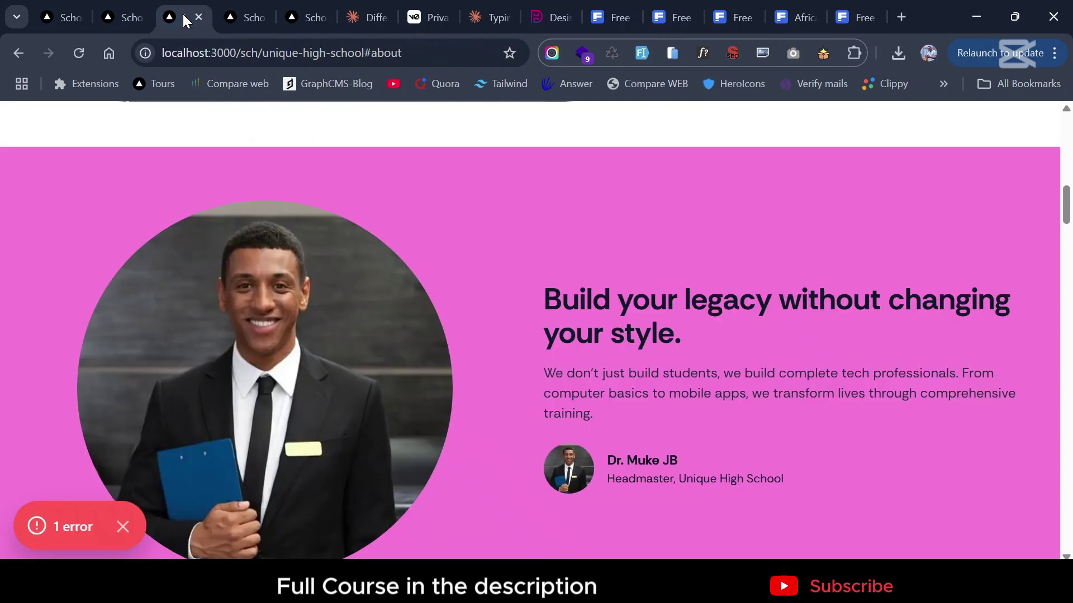
pyautogui.scroll(-5, 244, 301)
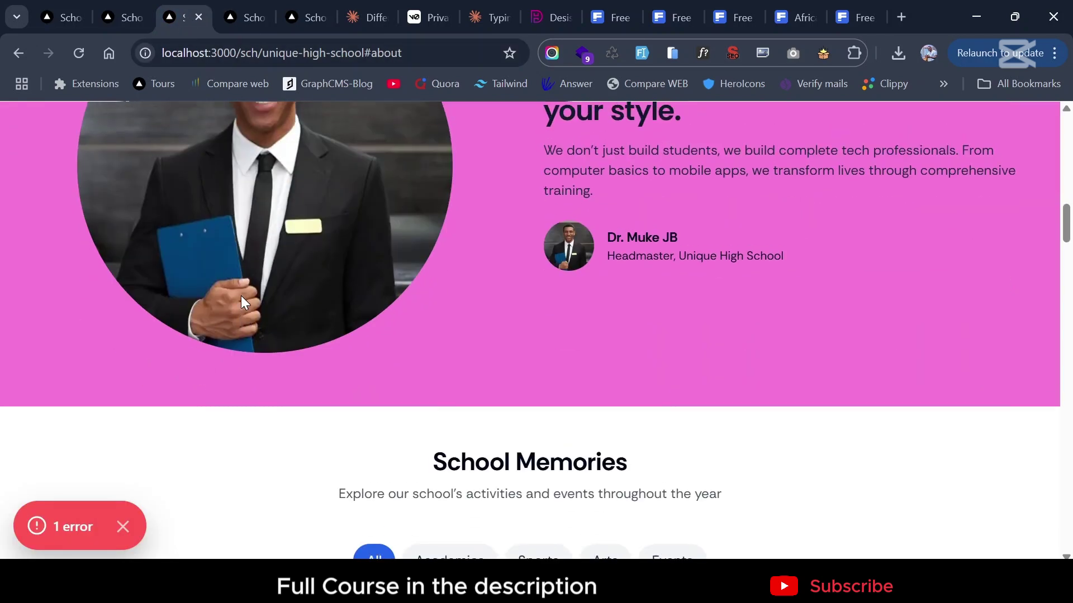
pyautogui.scroll(6, 244, 302)
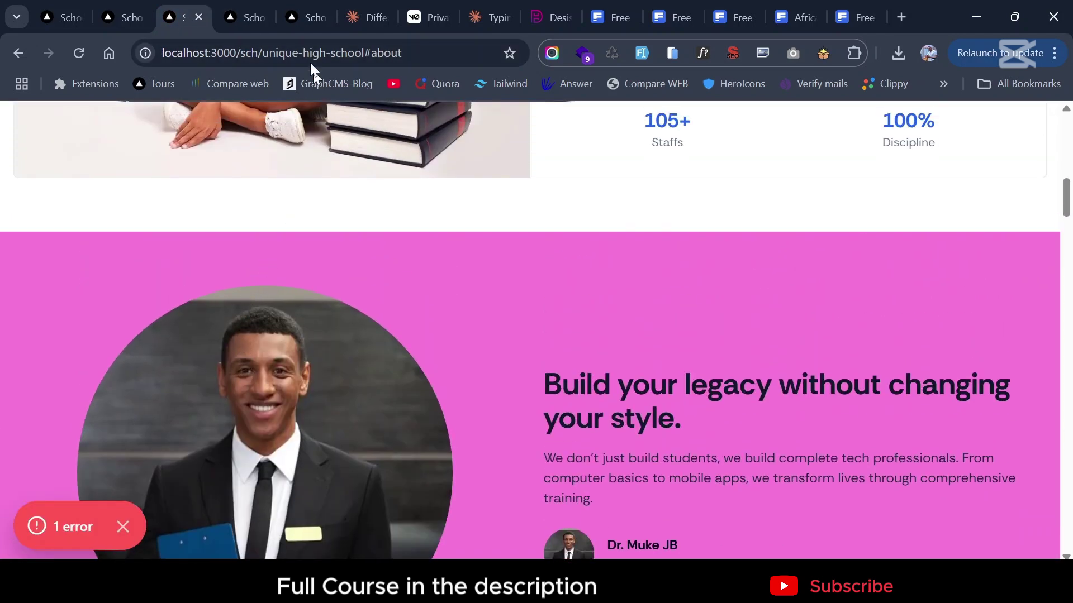
# Step: Return to the customization dashboard and review the headmaster quote and about section entries under Recent Activity
pyautogui.click(244, 17)
pyautogui.scroll(5, 330, 175)
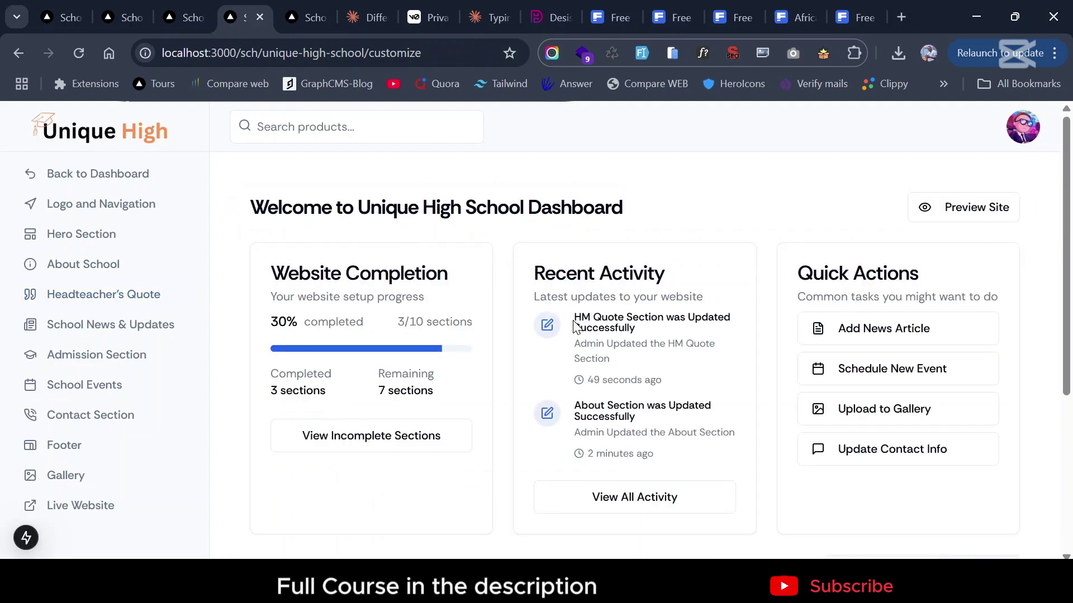
pyautogui.moveTo(575, 326); pyautogui.dragTo(735, 331)
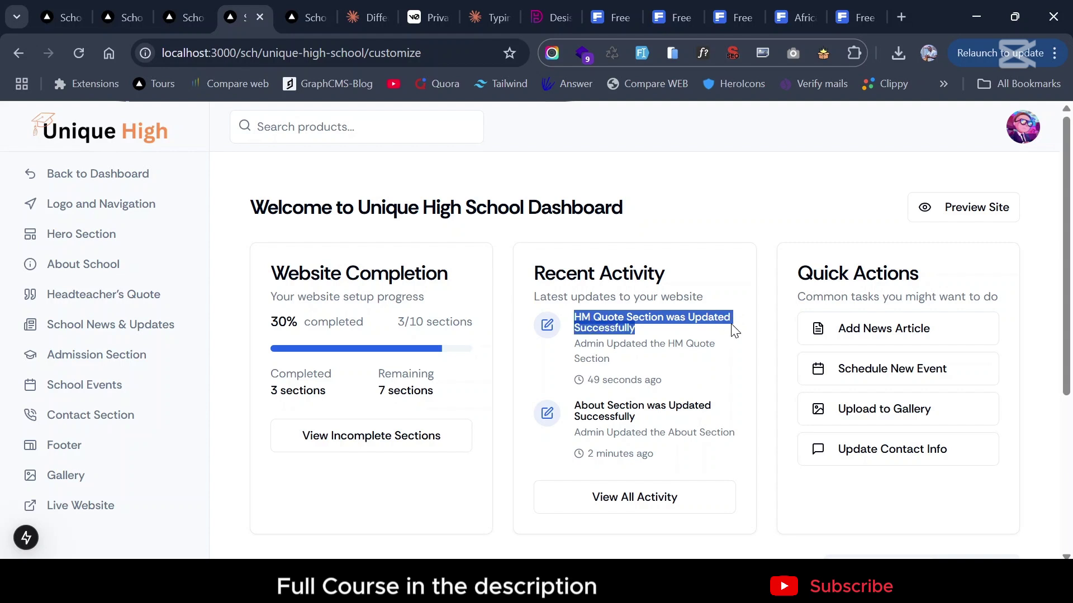
pyautogui.moveTo(578, 402); pyautogui.dragTo(727, 420)
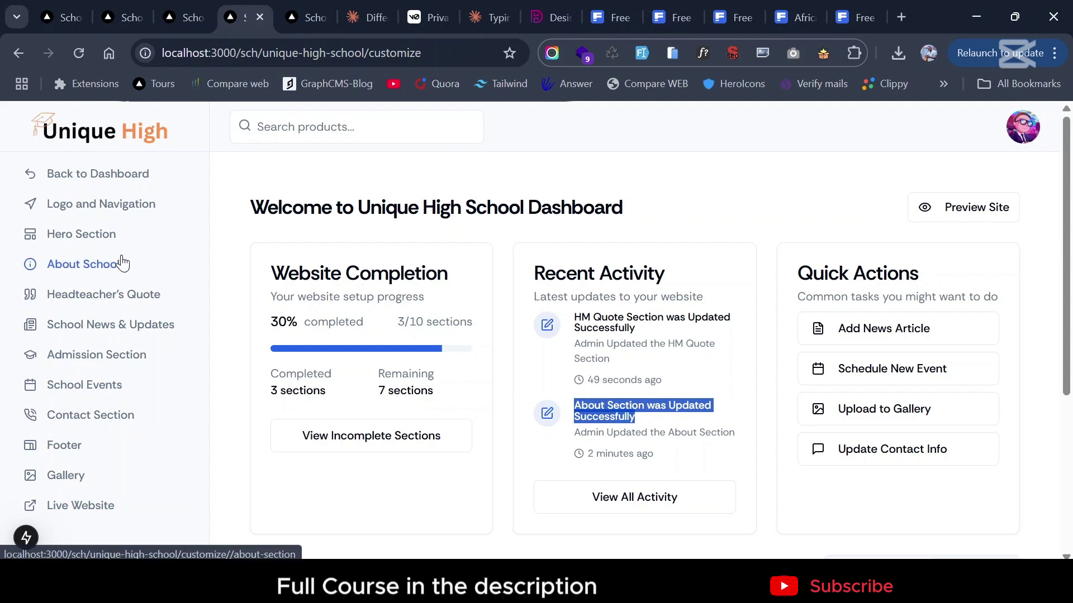
# Step: Mark the Headteacher's Quote section as complete
pyautogui.click(81, 302)
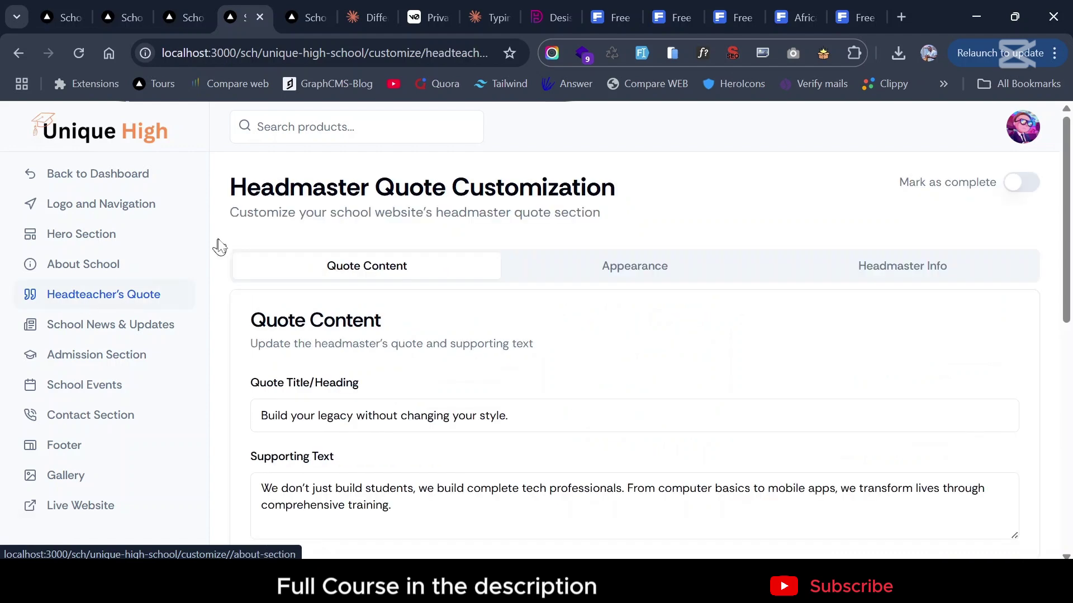
pyautogui.click(1011, 184)
pyautogui.click(694, 357)
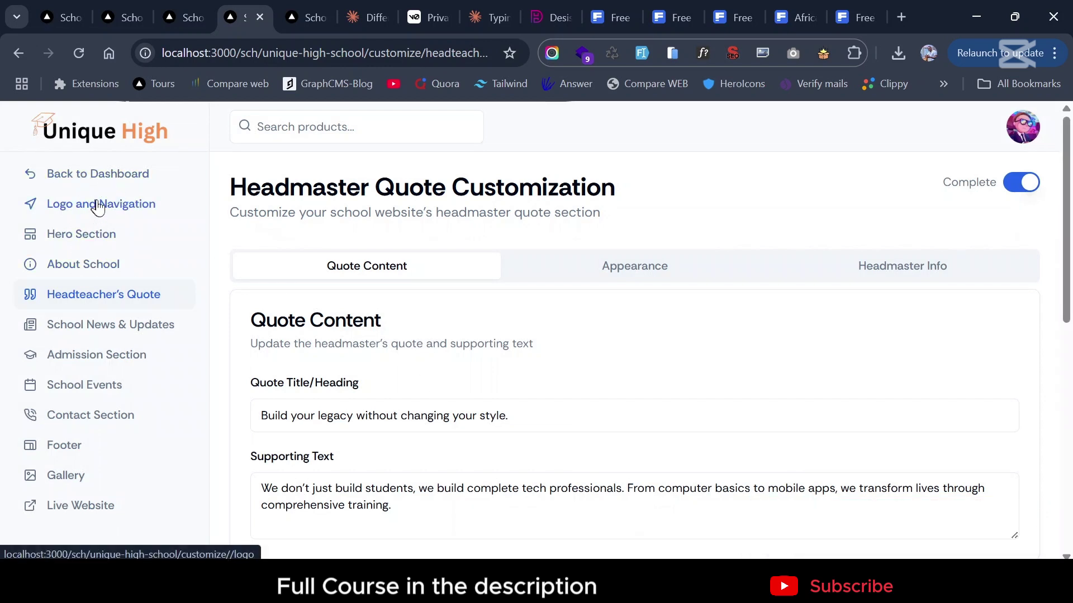
# Step: Check the website completion progress and the newest Recent Activity entry on the customization dashboard
pyautogui.click(113, 153)
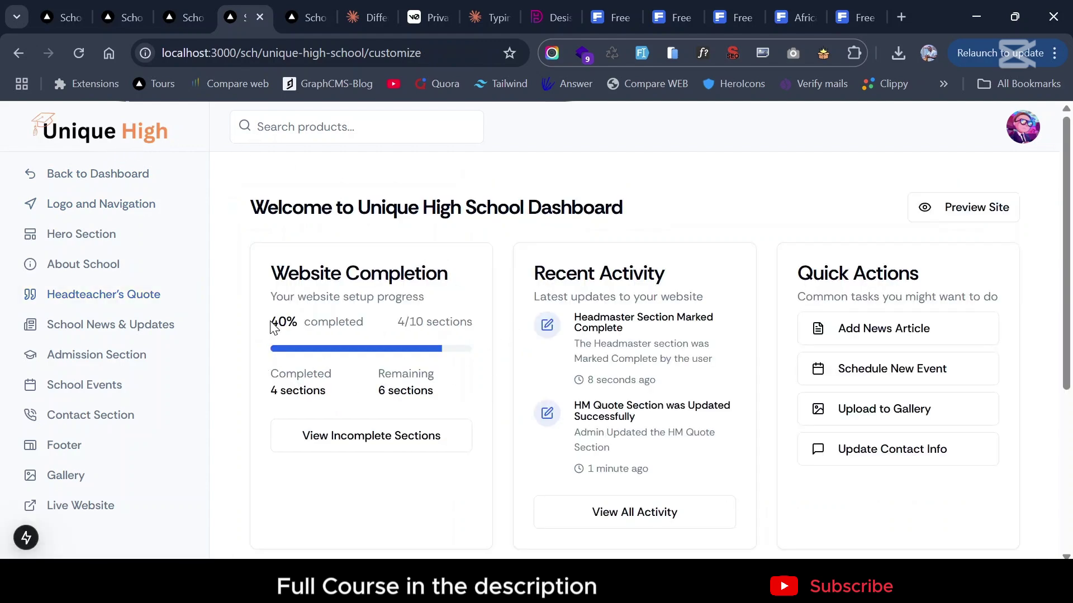
pyautogui.moveTo(272, 327); pyautogui.dragTo(474, 328)
pyautogui.click(477, 328)
pyautogui.moveTo(576, 322); pyautogui.dragTo(647, 336)
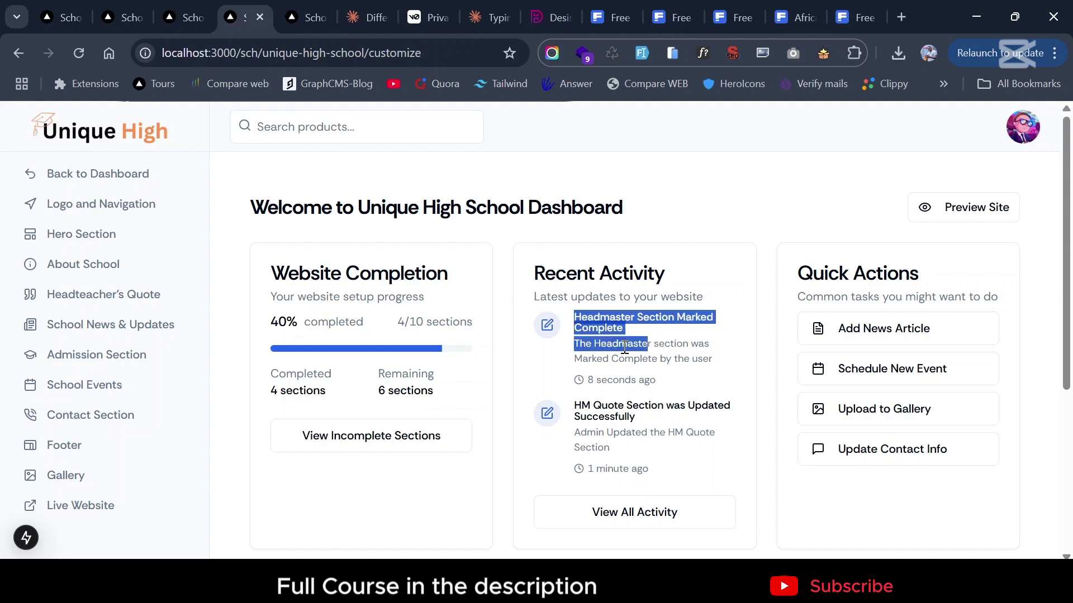
pyautogui.click(625, 347)
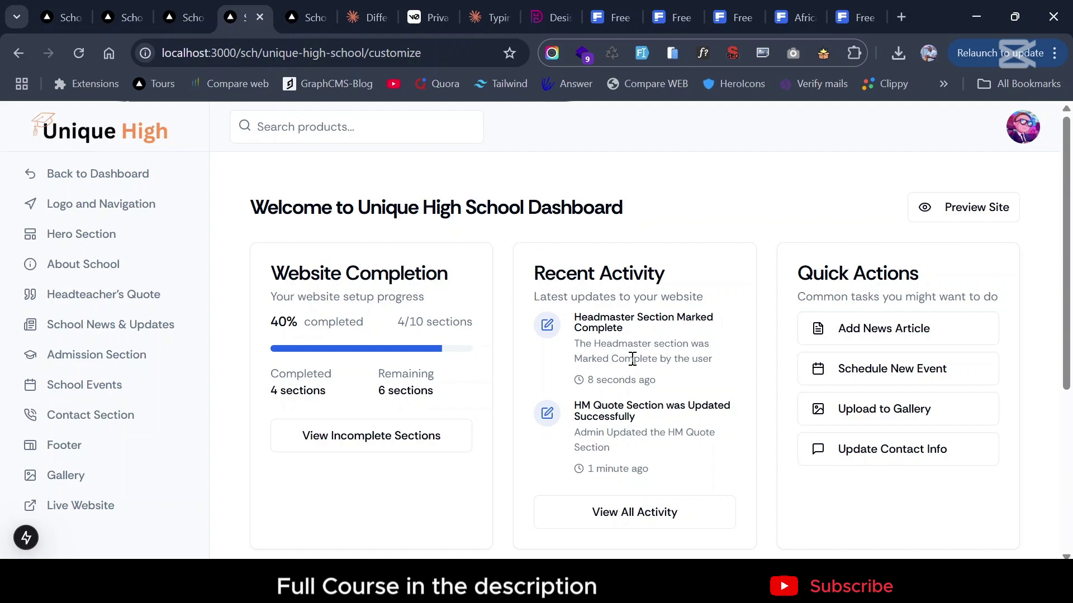
pyautogui.moveTo(668, 360); pyautogui.dragTo(596, 375)
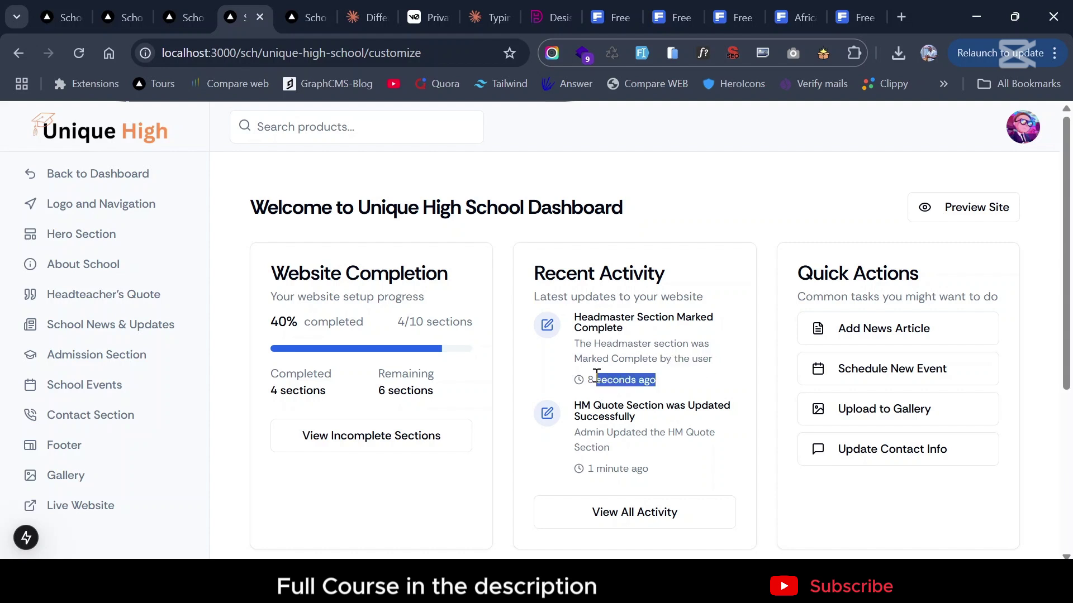